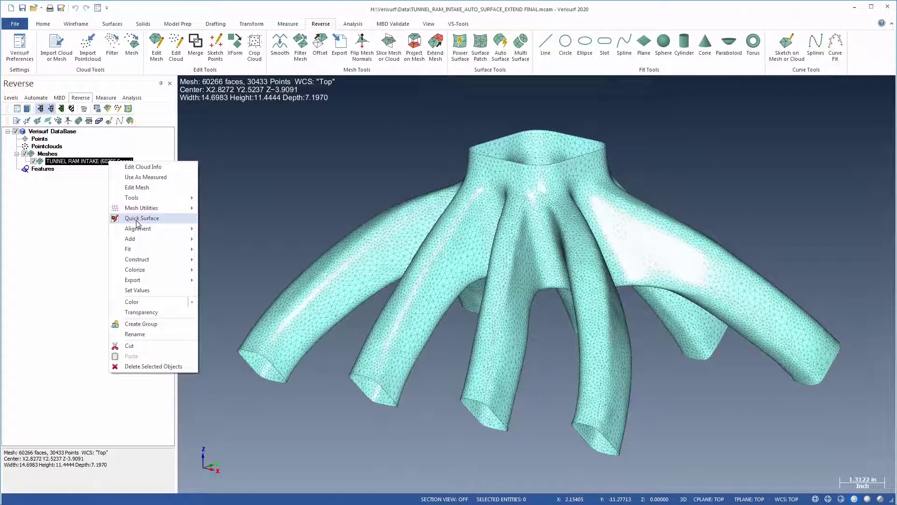
# Orbit the surfaced tunnel ram intake, then bring up the TUNNEL RAM INTAKE mesh's Mesh Utilities menu.
pyautogui.click(138, 218)
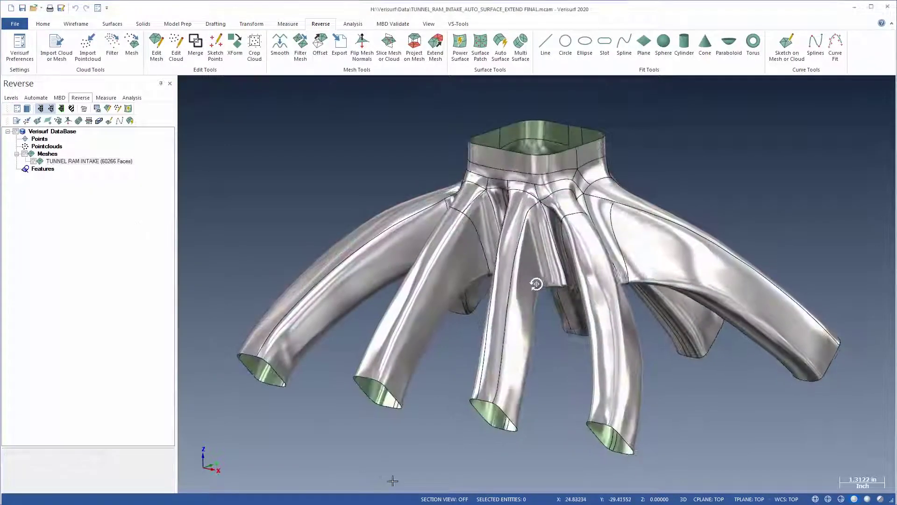
pyautogui.moveTo(393, 480); pyautogui.dragTo(643, 469, button='middle')
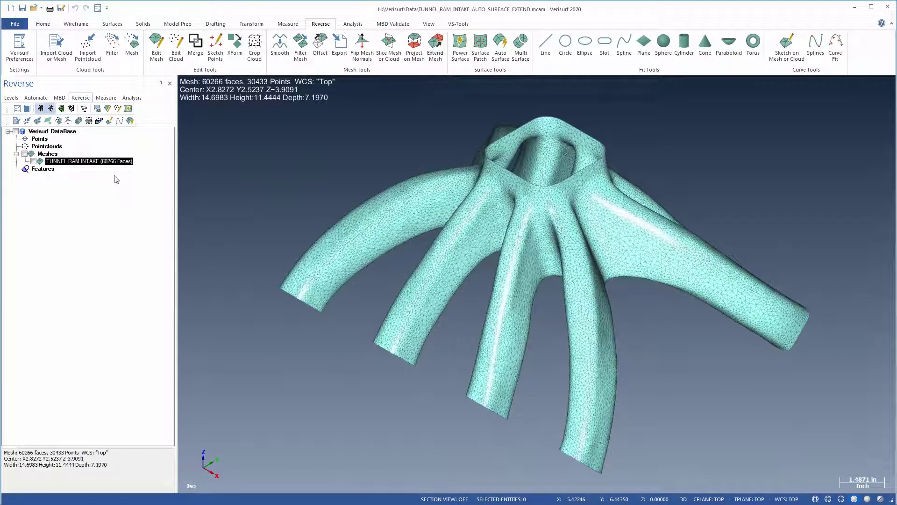
pyautogui.rightClick(114, 163)
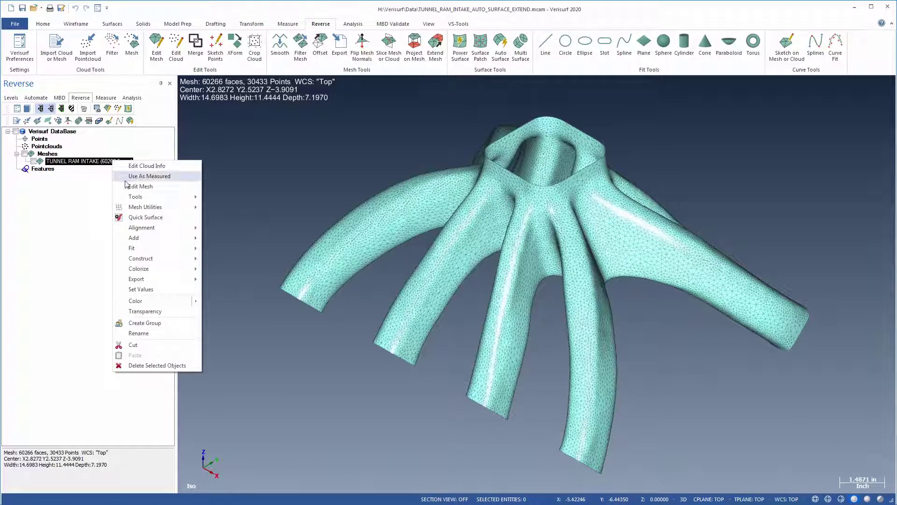
pyautogui.moveTo(138, 210)
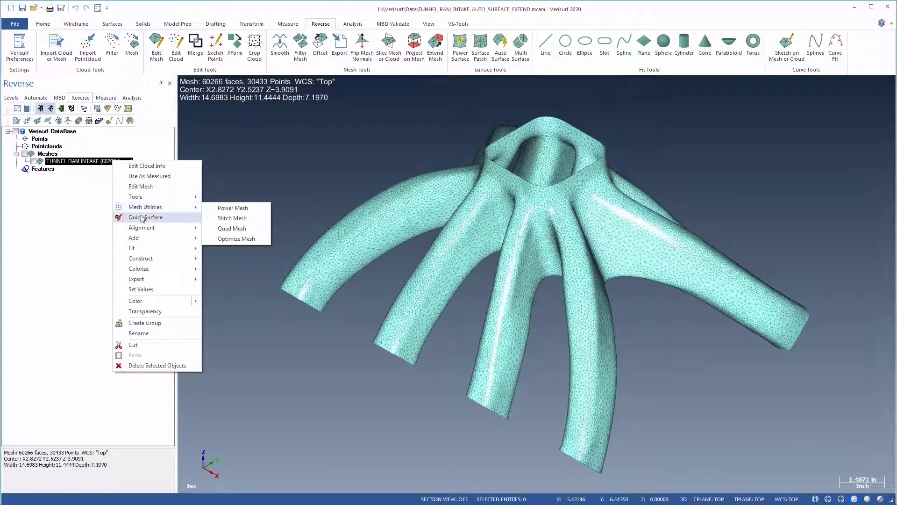
# Send the intake mesh to QuickSurface and preview an Auto Surface with deviation colouring.
pyautogui.click(142, 217)
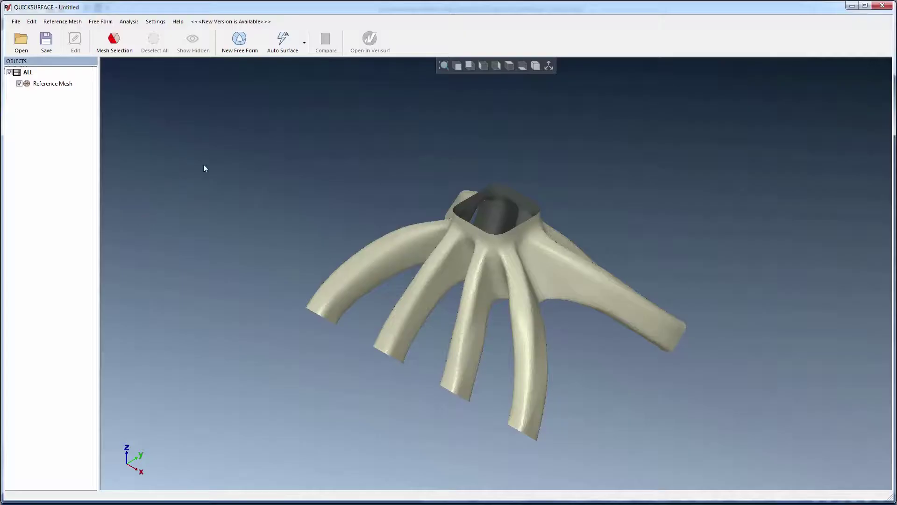
pyautogui.click(283, 53)
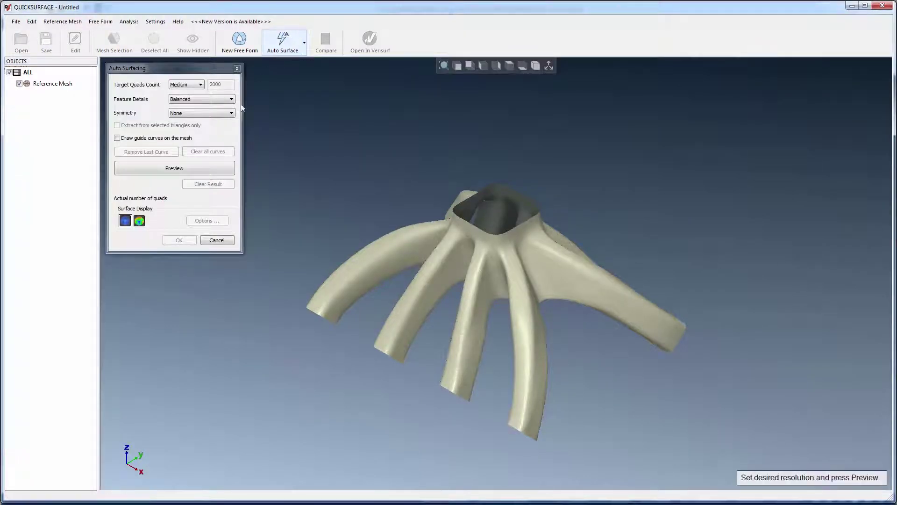
pyautogui.click(187, 169)
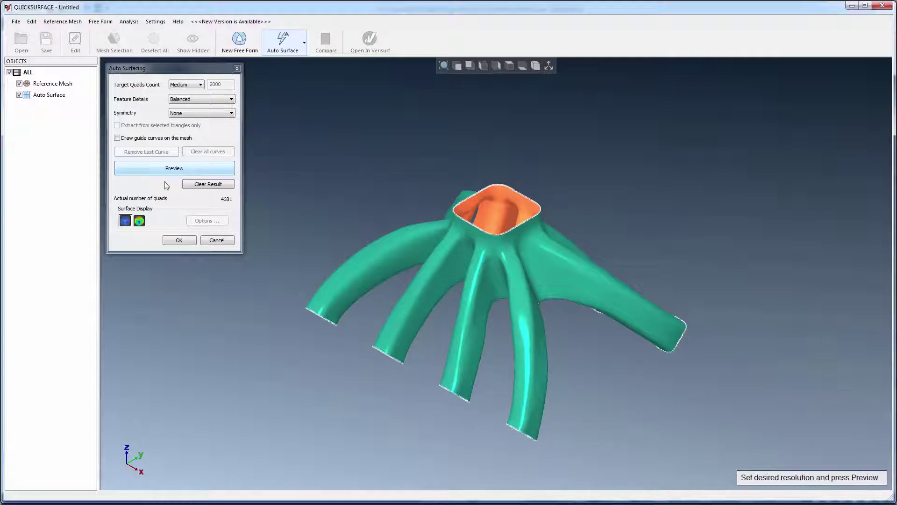
pyautogui.click(139, 220)
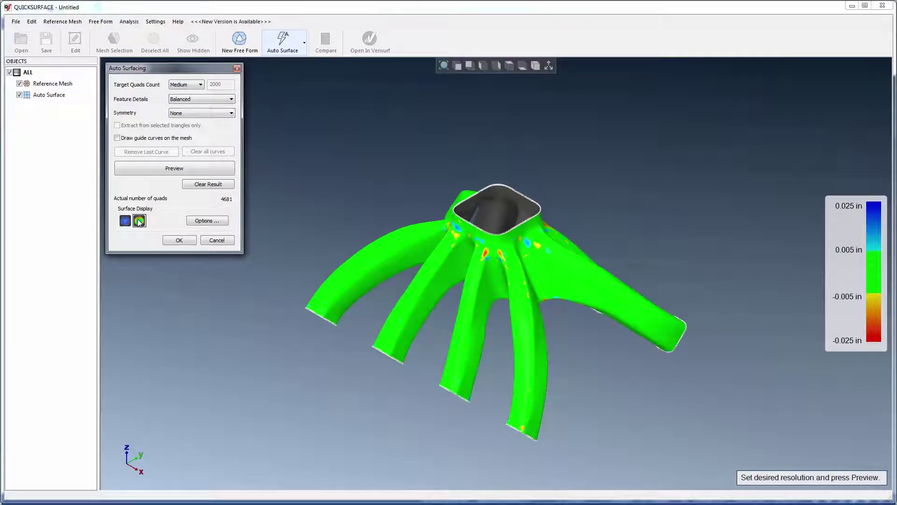
# Set Target Quads Count to Fine, re-preview, and accept the 6766-quad surface.
pyautogui.click(197, 84)
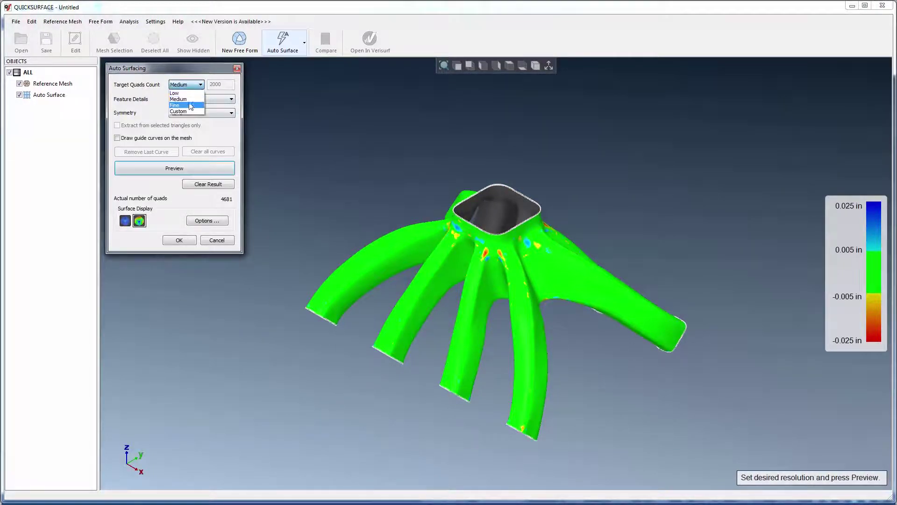
pyautogui.click(189, 104)
pyautogui.click(183, 171)
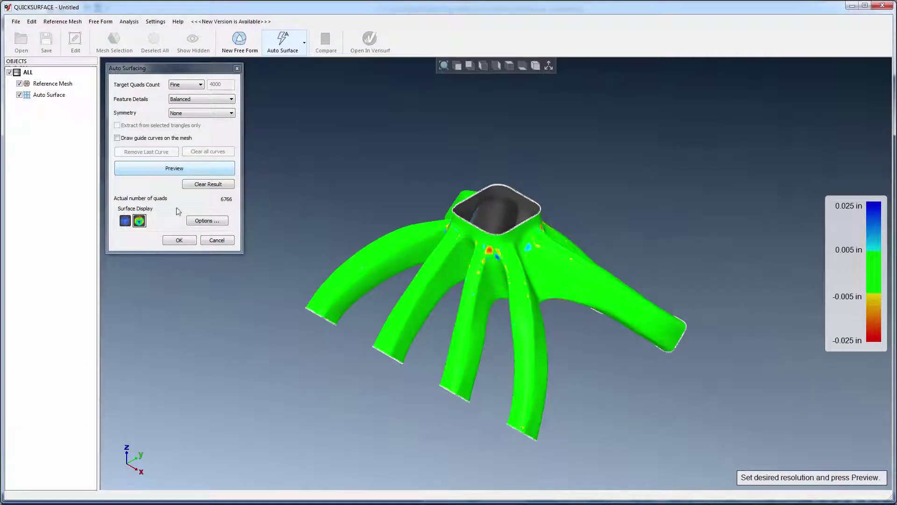
pyautogui.click(178, 241)
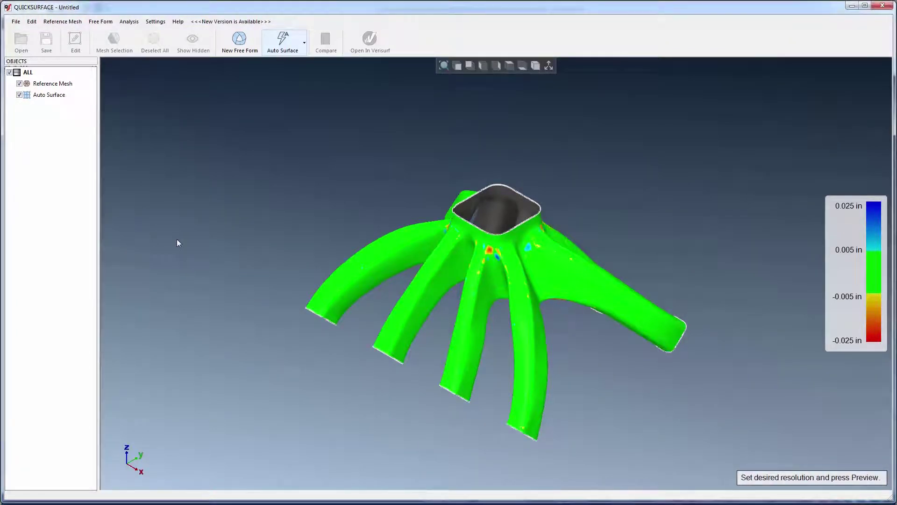
# Hide the reference mesh and zoom in on the auto surface's patch boundaries.
pyautogui.click(20, 84)
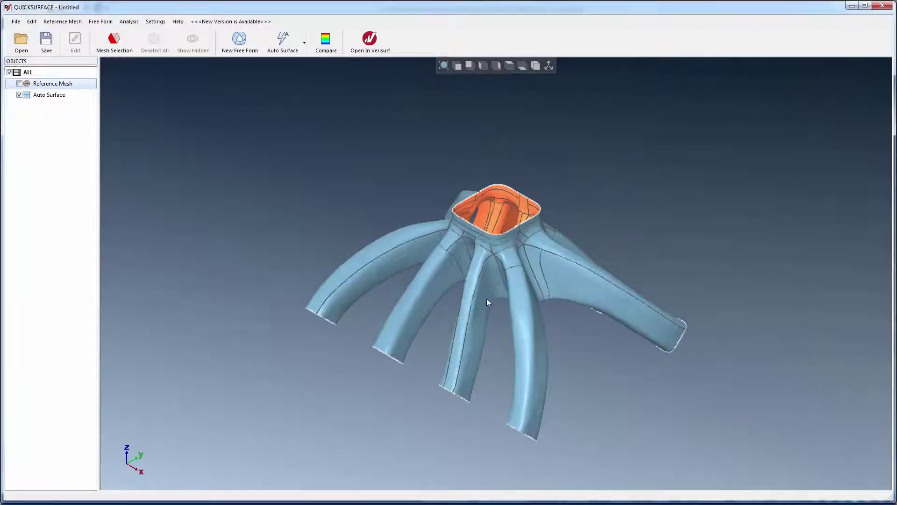
pyautogui.moveTo(486, 298)
pyautogui.mouseDown(button='middle')
pyautogui.moveTo(452, 281)
pyautogui.moveTo(528, 276)
pyautogui.moveTo(593, 290)
pyautogui.moveTo(373, 314)
pyautogui.moveTo(507, 269)
pyautogui.mouseUp(button='middle')
pyautogui.scroll(3, 495, 273)
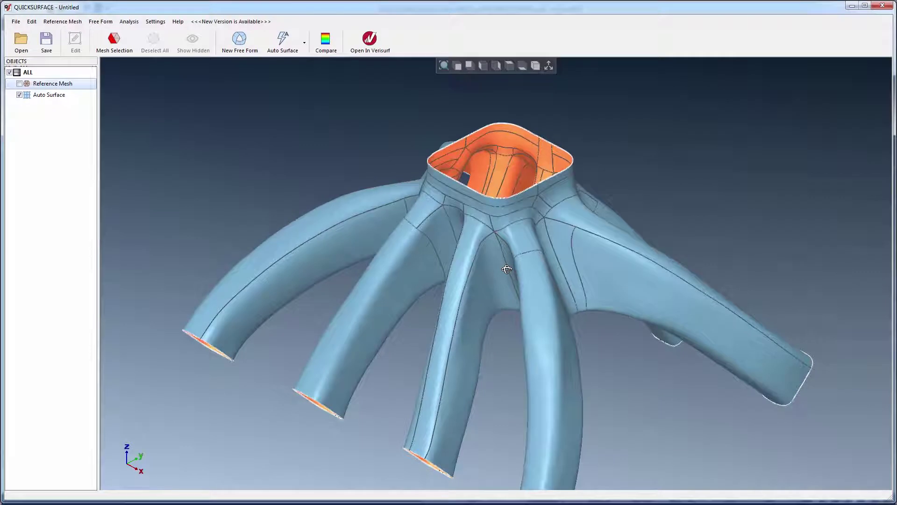
pyautogui.click(330, 43)
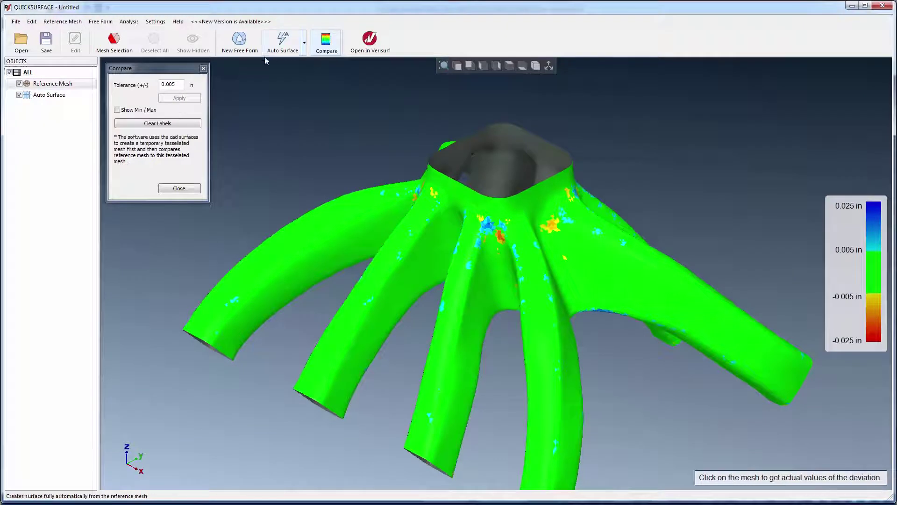
# Label deviation values at spots around the branch junctions and neck, then close the comparison.
pyautogui.click(179, 81)
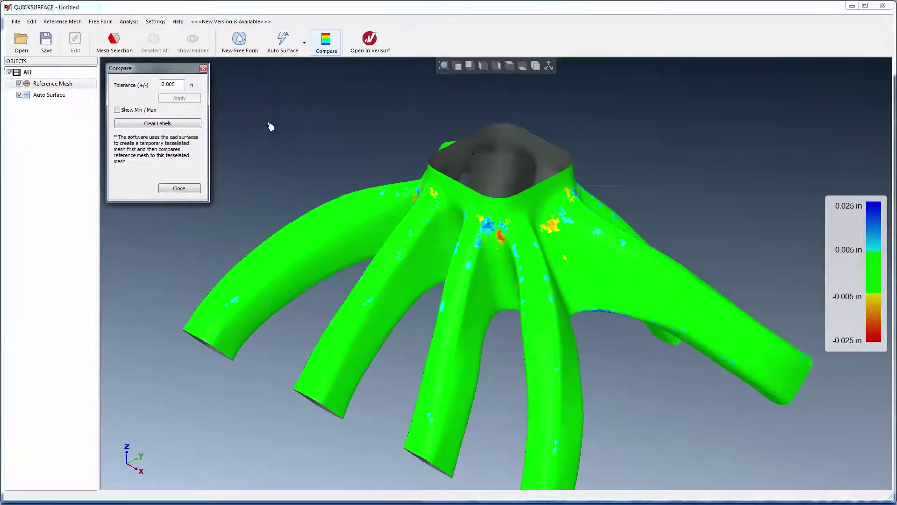
pyautogui.click(433, 192)
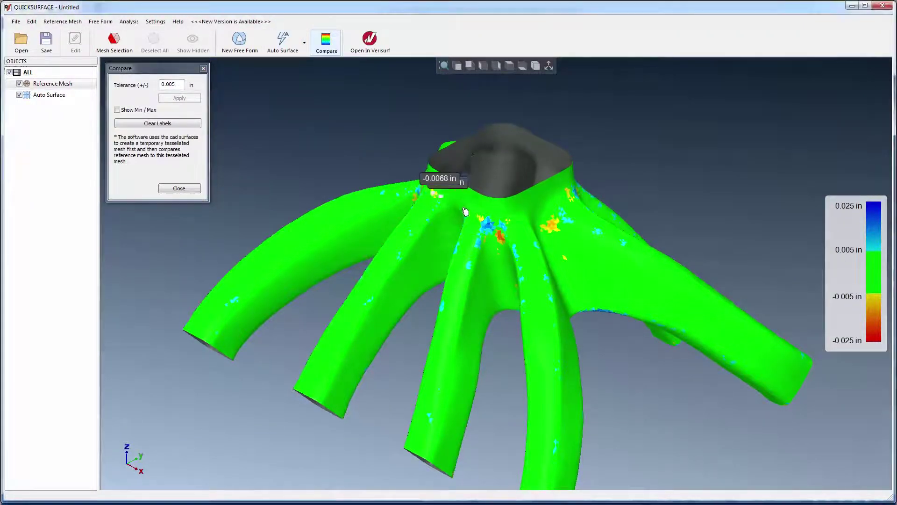
pyautogui.click(481, 216)
pyautogui.click(479, 217)
pyautogui.click(490, 225)
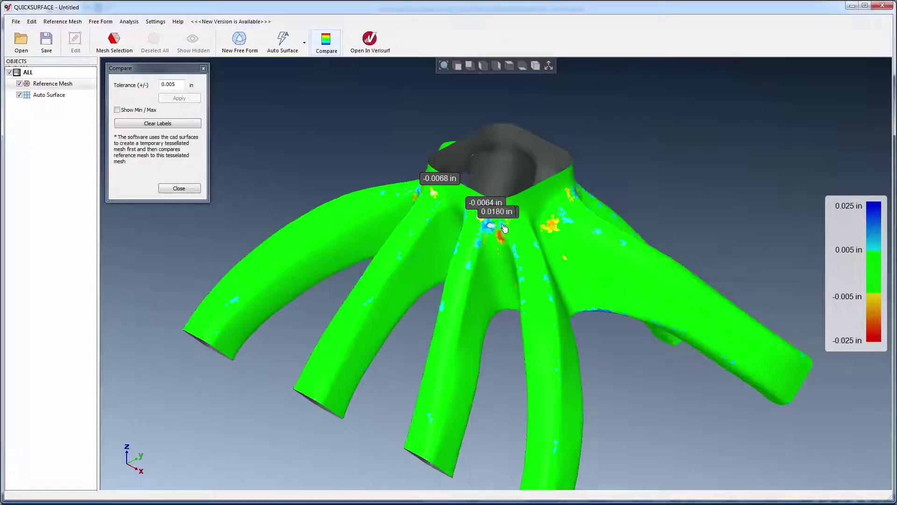
pyautogui.click(534, 224)
pyautogui.click(550, 227)
pyautogui.click(566, 206)
pyautogui.click(572, 205)
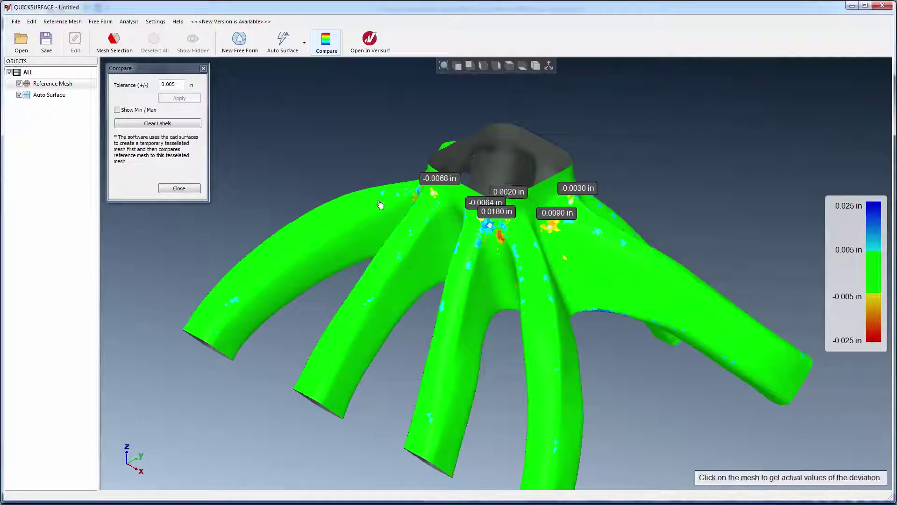
pyautogui.click(182, 188)
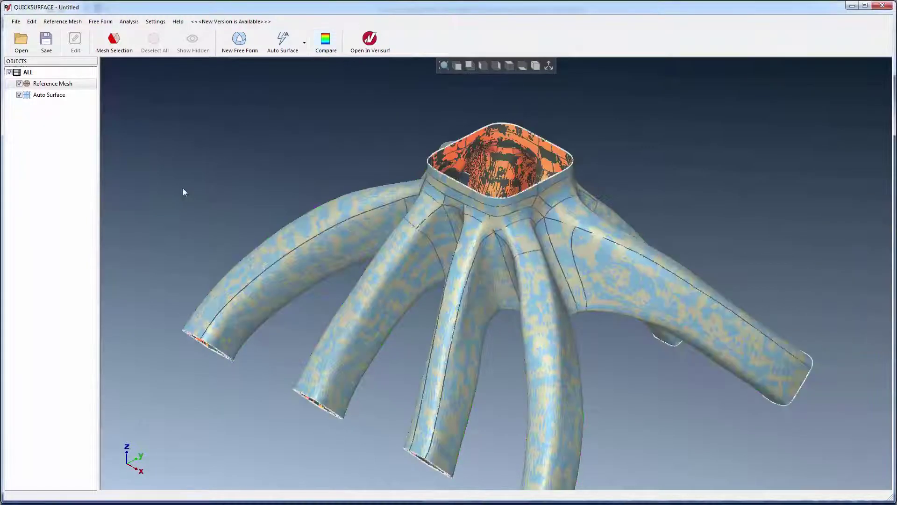
# Hide the reference mesh, edit the auto surface, and slide the opening's rim edge loop upward.
pyautogui.click(19, 83)
pyautogui.doubleClick(39, 95)
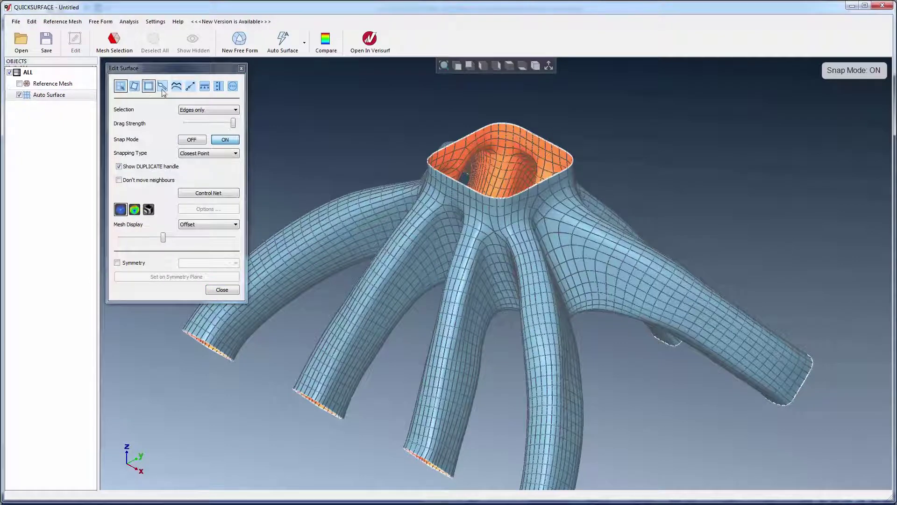
pyautogui.click(189, 86)
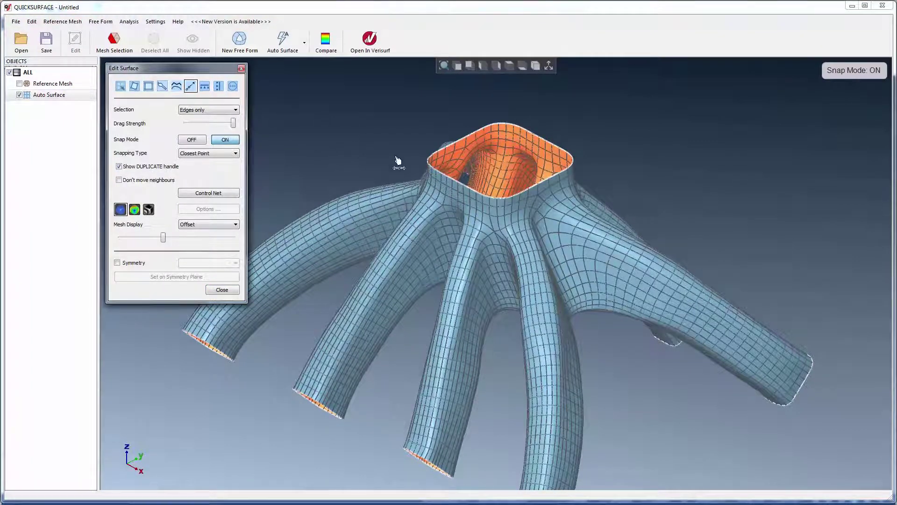
pyautogui.scroll(2, 496, 176)
pyautogui.scroll(3, 496, 175)
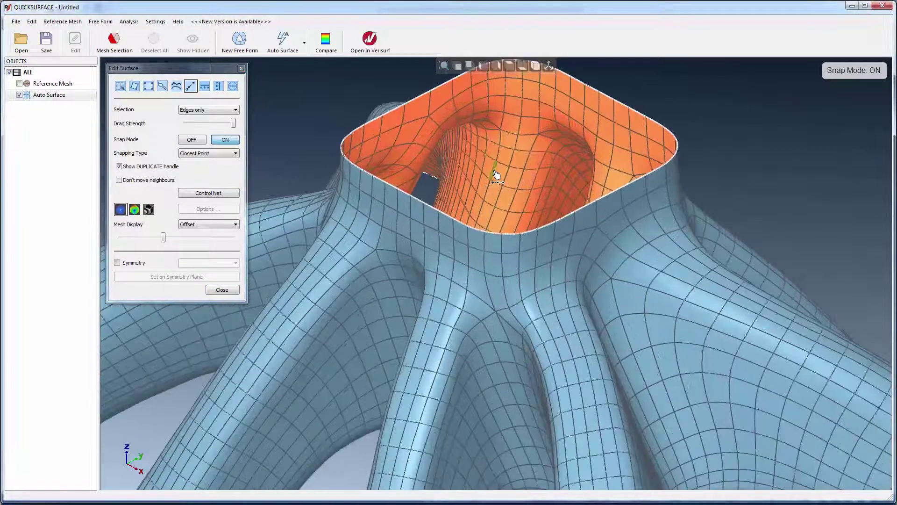
pyautogui.moveTo(433, 211); pyautogui.dragTo(430, 186)
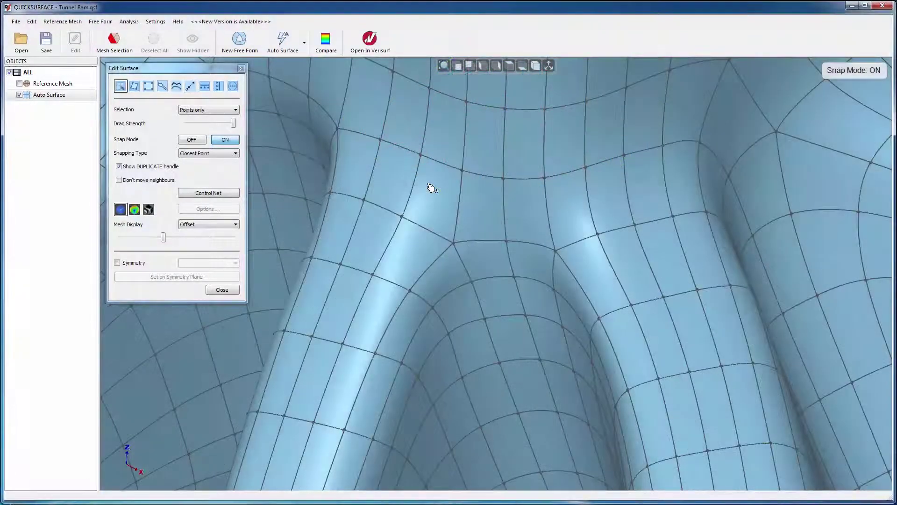
# Show the deviation map and drag two irregular junction points back onto the mesh.
pyautogui.click(137, 212)
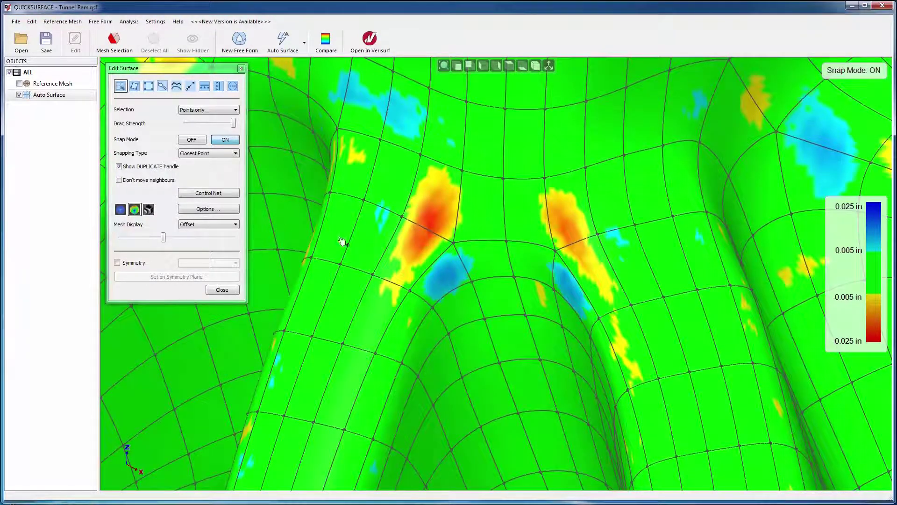
pyautogui.moveTo(456, 246); pyautogui.dragTo(447, 239)
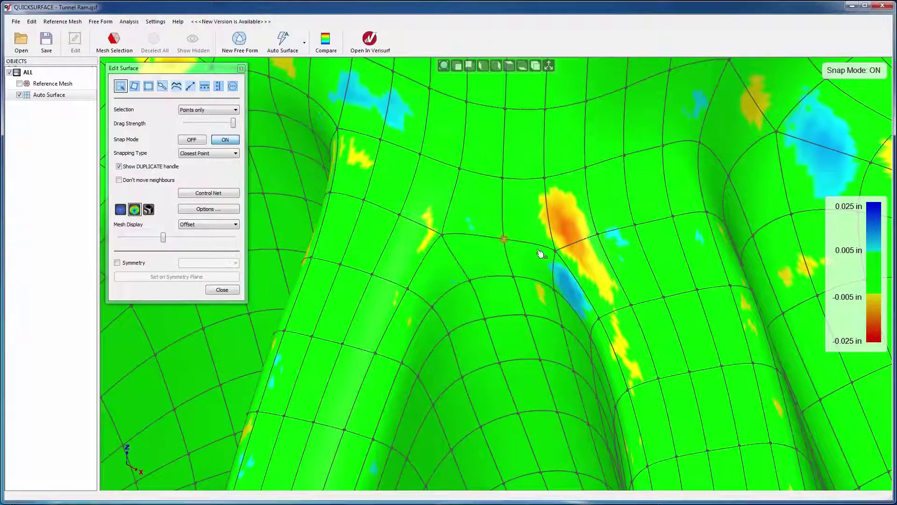
pyautogui.moveTo(556, 252); pyautogui.dragTo(562, 244)
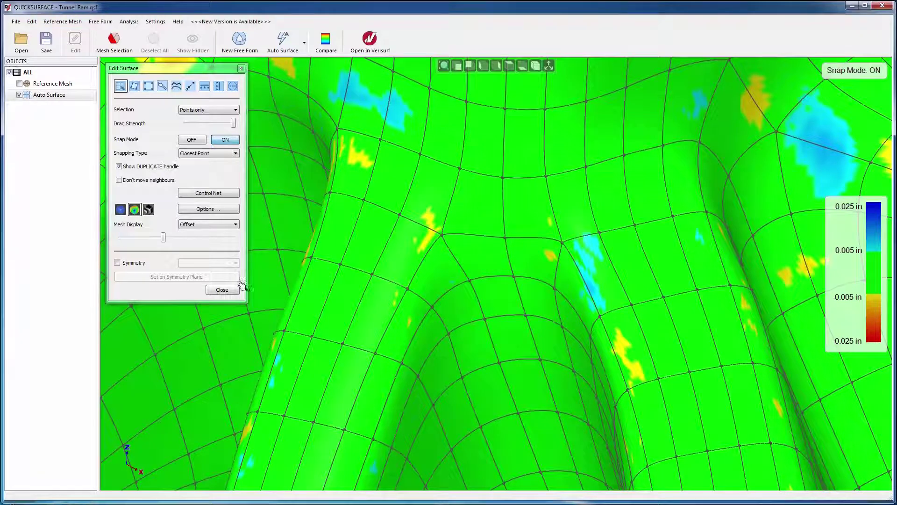
# Render the finished intake with a metallic material in Verisurf, then send the DUCT mesh to QuickSurface.
pyautogui.click(222, 290)
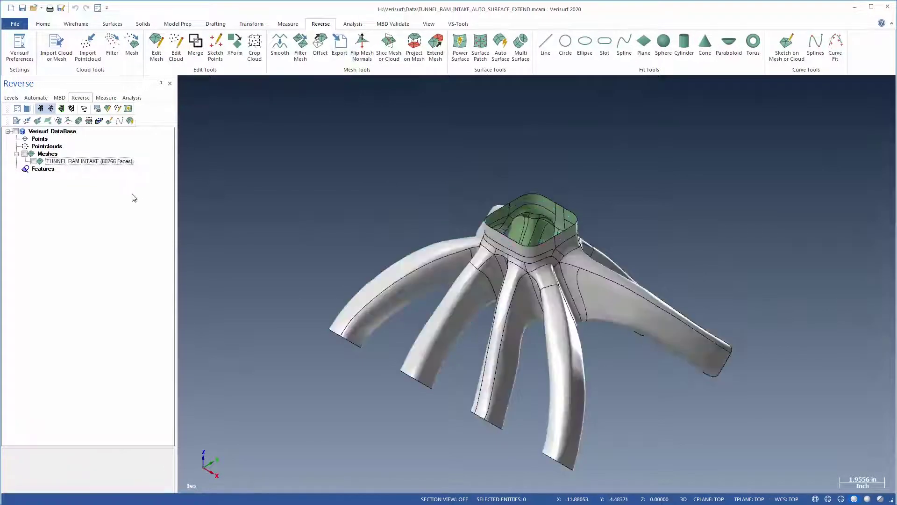
pyautogui.click(131, 194)
pyautogui.click(428, 25)
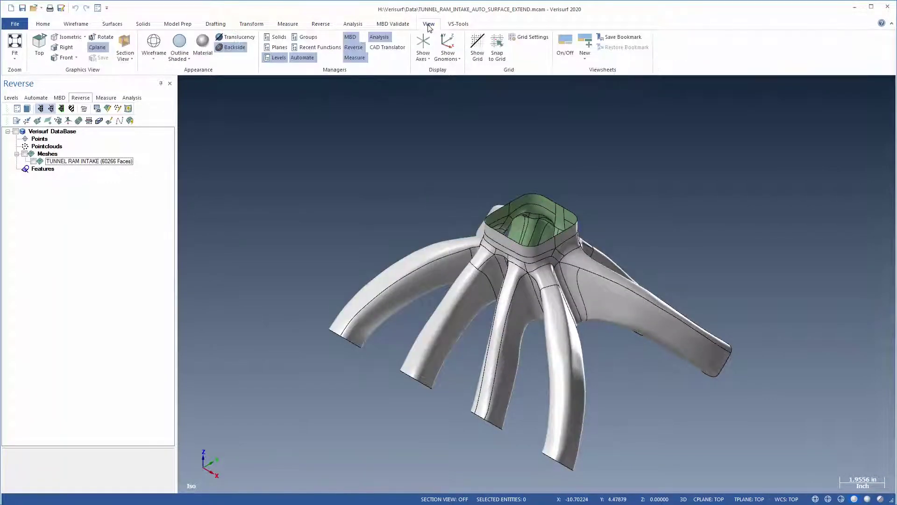
pyautogui.click(203, 42)
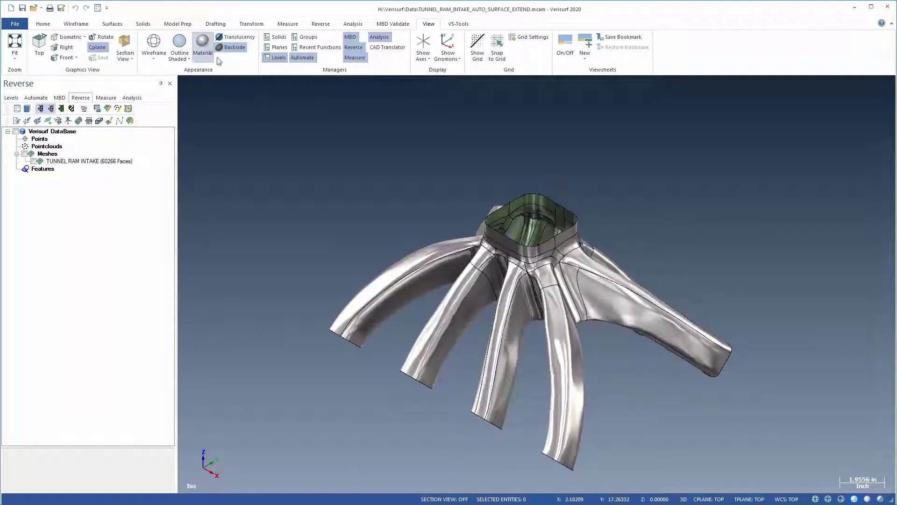
pyautogui.moveTo(460, 206); pyautogui.dragTo(552, 192, button='middle')
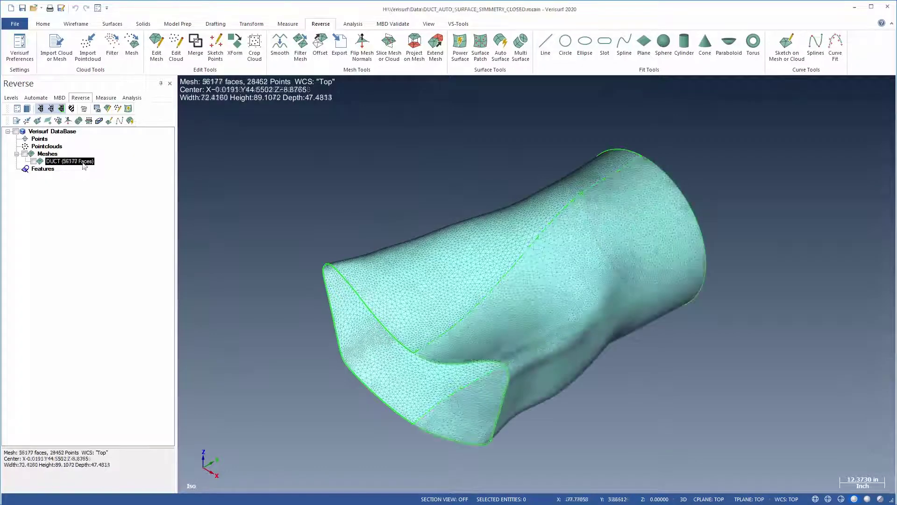
pyautogui.rightClick(82, 161)
pyautogui.click(103, 219)
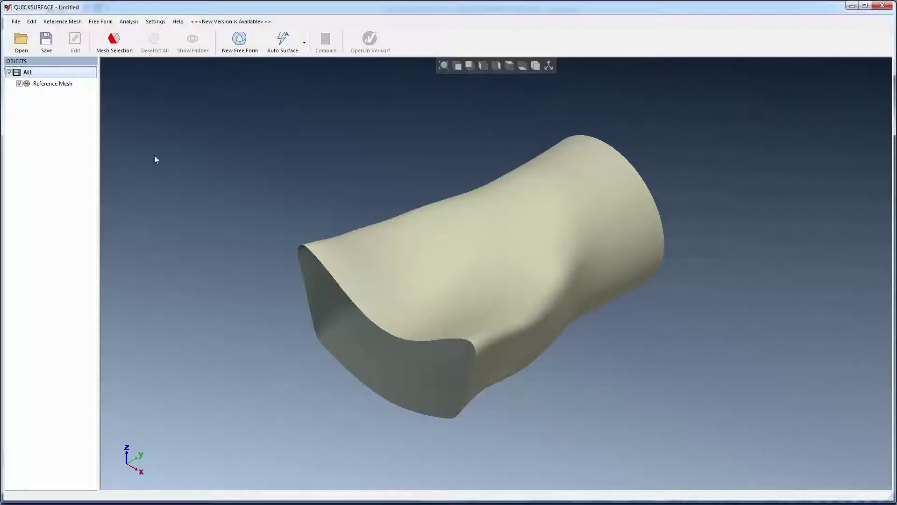
# Auto-surface the duct with Left (OYZ) symmetry, accept the 1980-quad result, and hide the reference mesh.
pyautogui.click(283, 42)
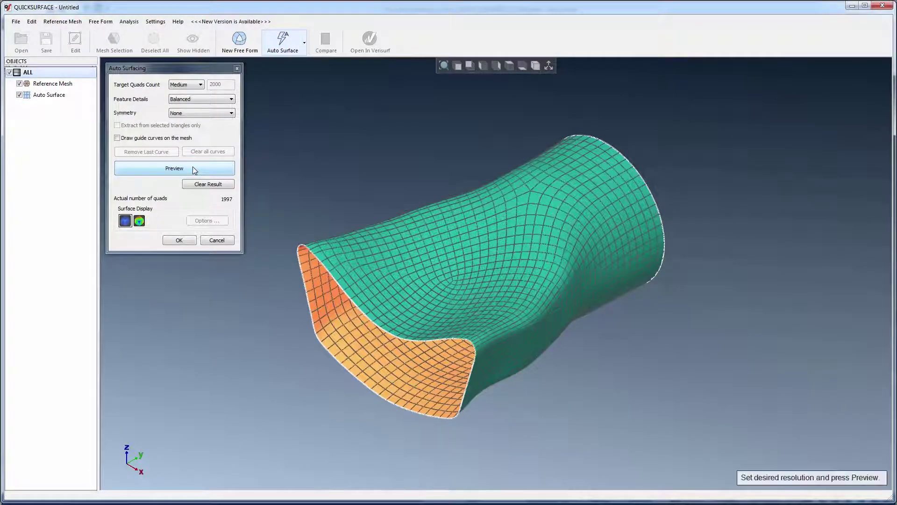
pyautogui.click(195, 114)
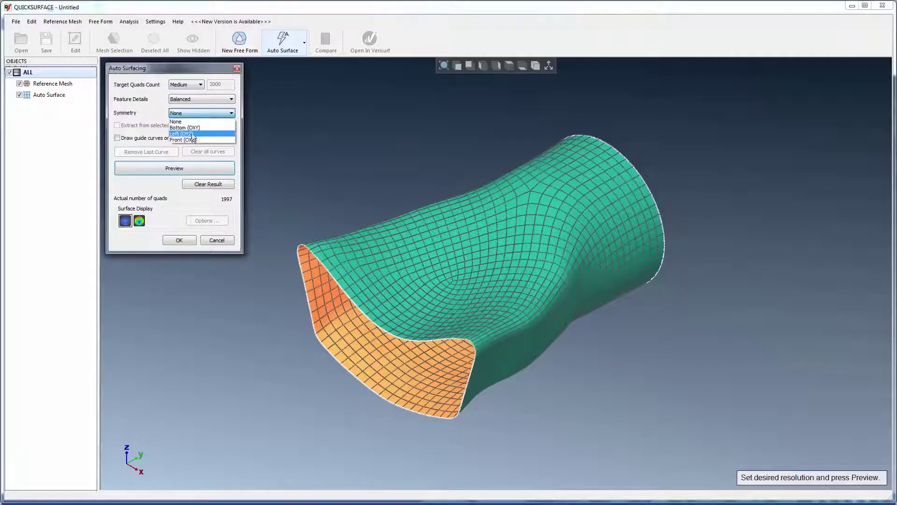
pyautogui.click(192, 134)
pyautogui.click(188, 169)
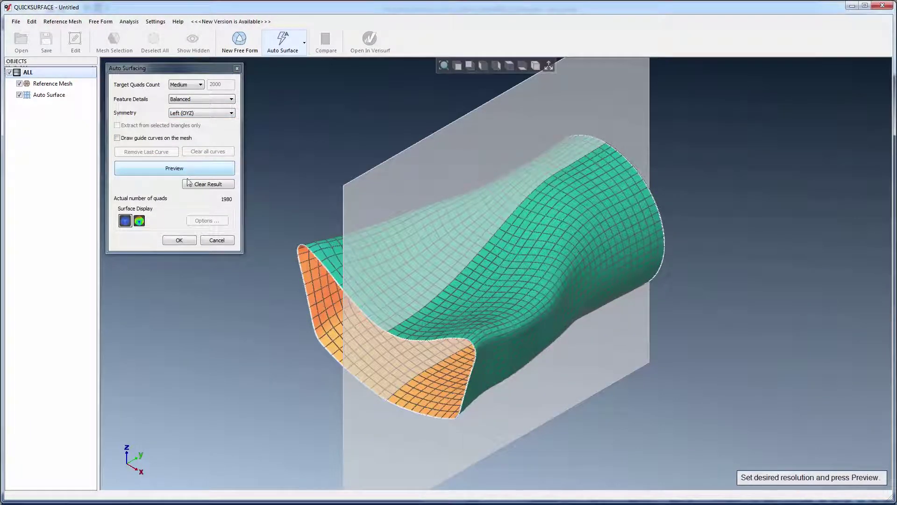
pyautogui.click(178, 239)
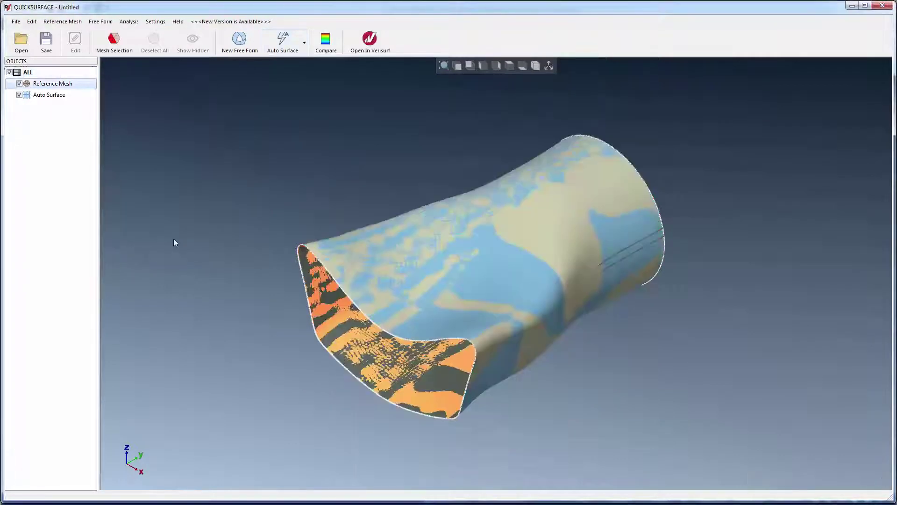
pyautogui.click(19, 84)
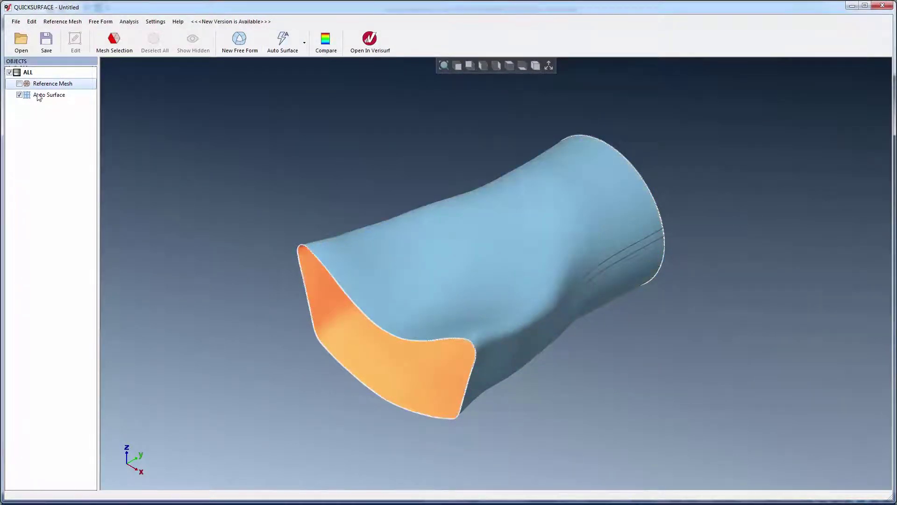
# Edit the duct surface and move the seam edge across the orange end face.
pyautogui.doubleClick(39, 95)
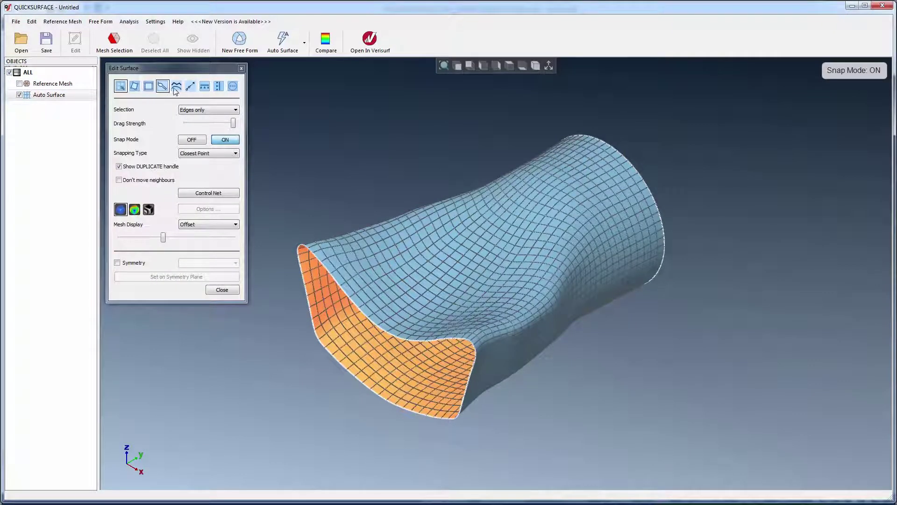
pyautogui.click(191, 87)
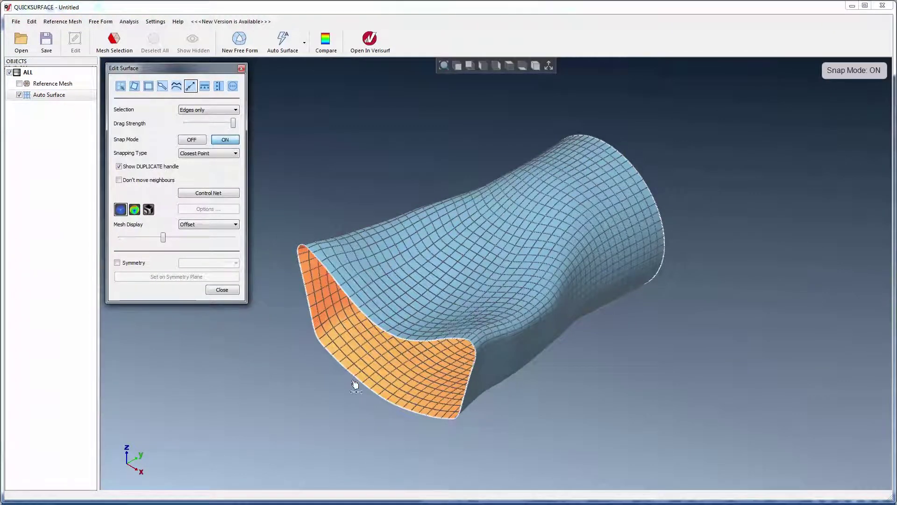
pyautogui.scroll(5, 360, 382)
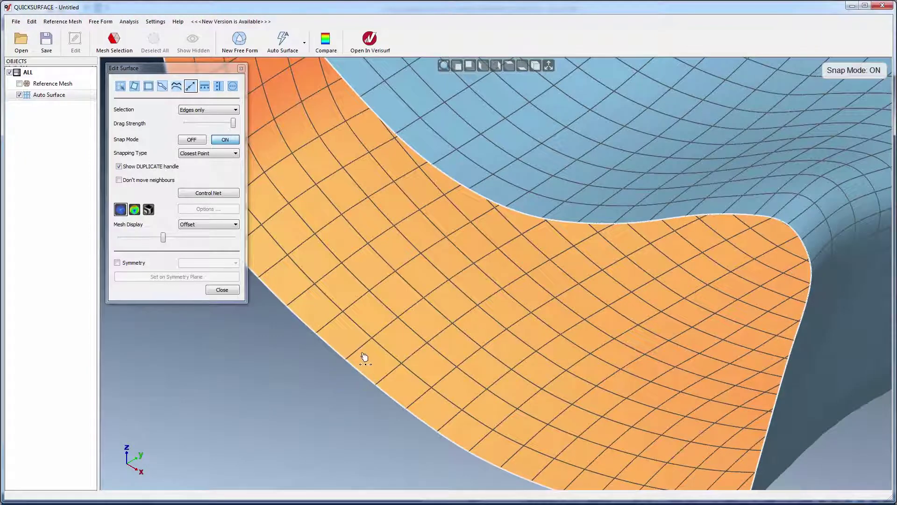
pyautogui.click(370, 364)
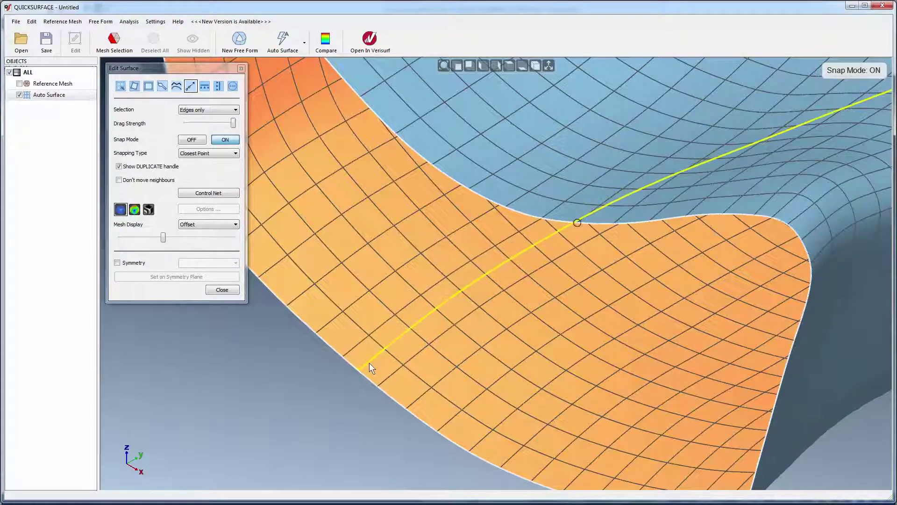
pyautogui.click(223, 291)
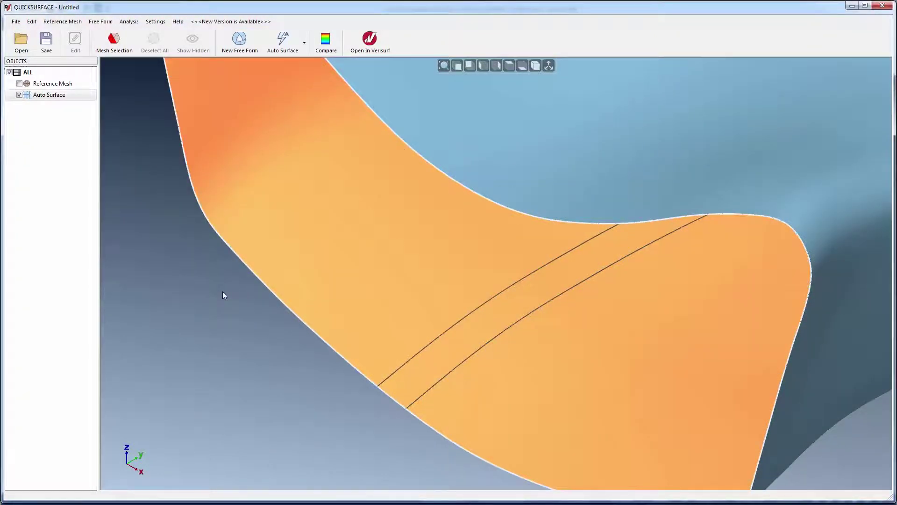
# Reopen the surface and pull the lower-left boundary edge slightly outward.
pyautogui.doubleClick(278, 276)
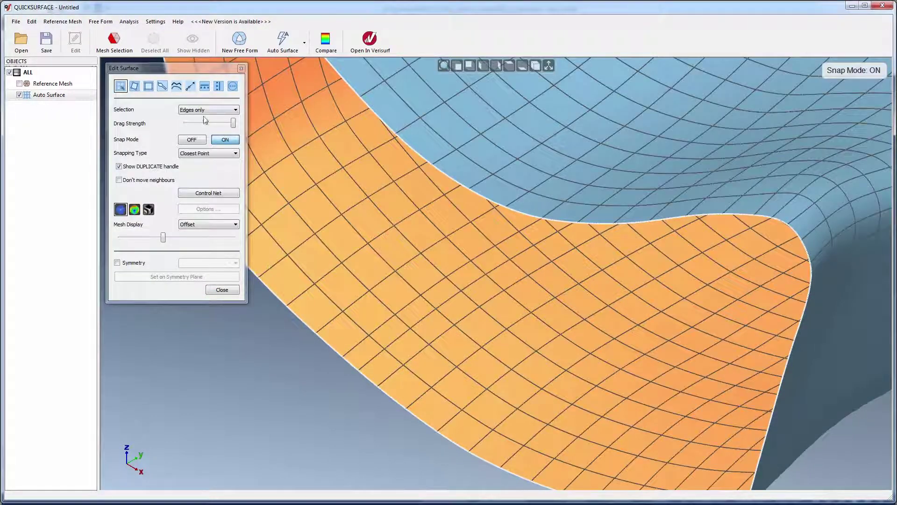
pyautogui.click(190, 87)
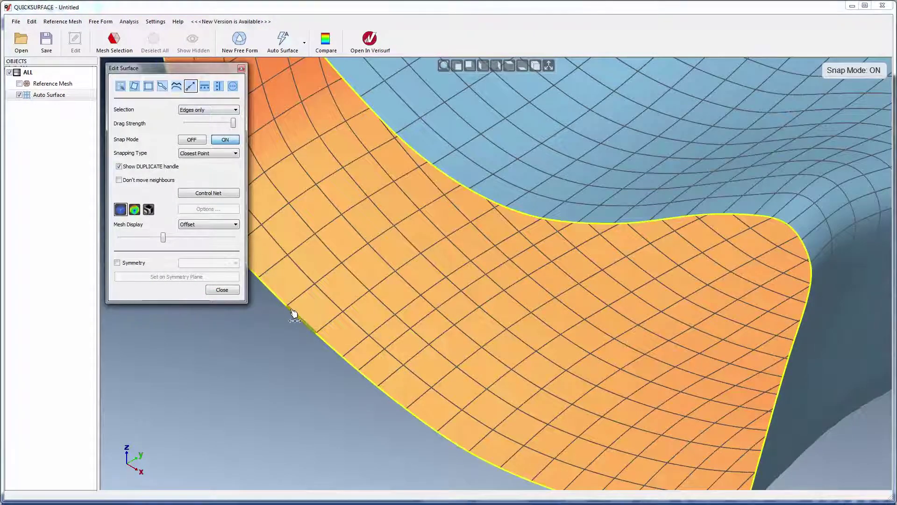
pyautogui.moveTo(290, 317); pyautogui.dragTo(287, 320)
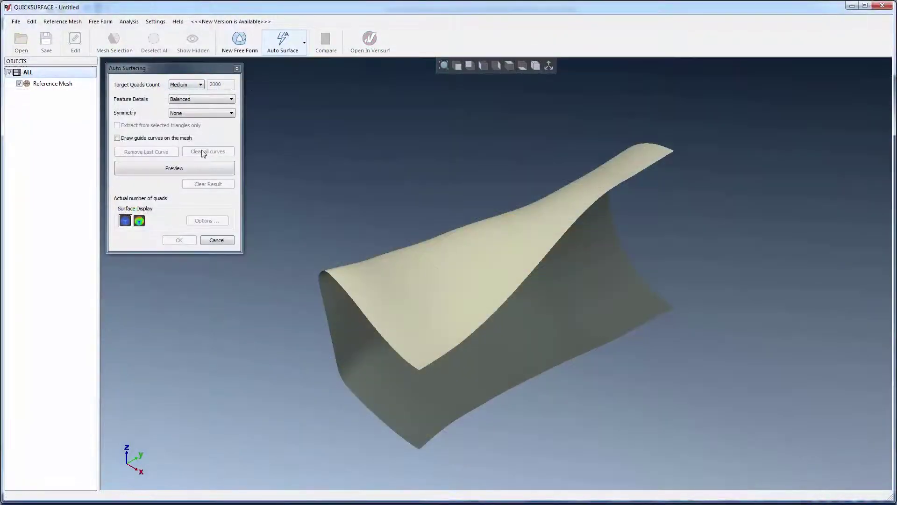
# Accept the 1927-quad auto surface of the open sheet and turn on mirroring while editing it.
pyautogui.click(191, 169)
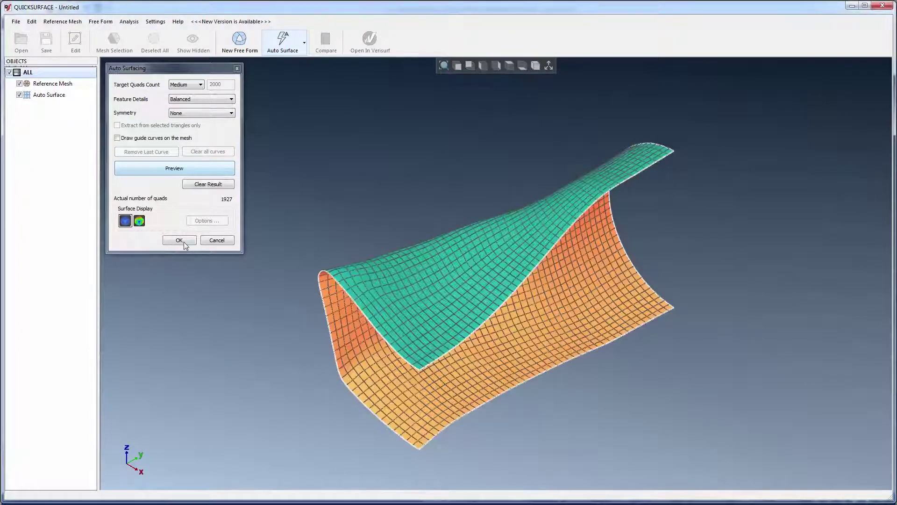
pyautogui.click(184, 243)
pyautogui.doubleClick(343, 324)
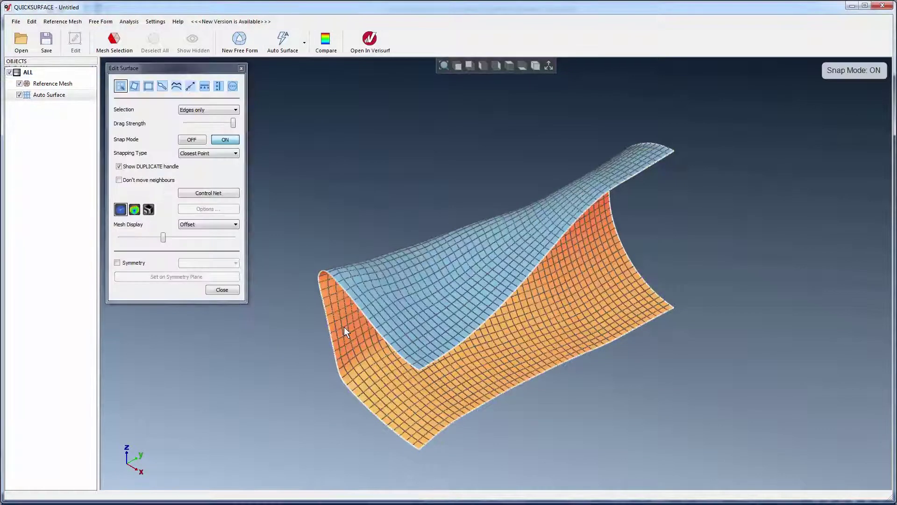
pyautogui.click(118, 263)
# Set the mirror plane to Left (OYZ) and zoom in on the slots.
pyautogui.click(189, 263)
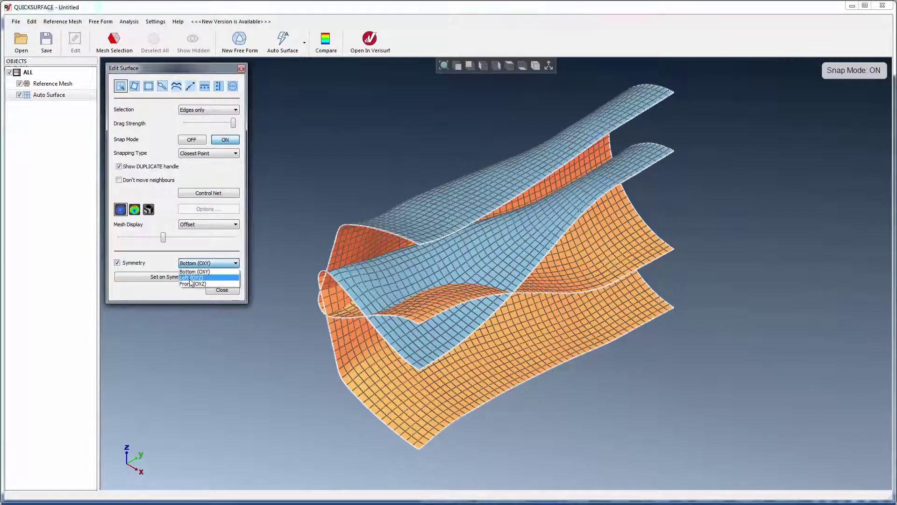
pyautogui.click(190, 269)
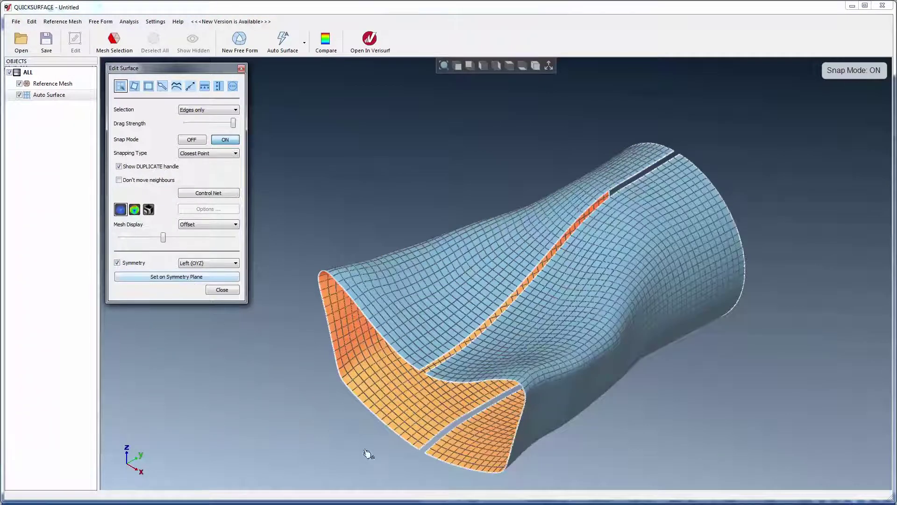
pyautogui.scroll(5, 427, 472)
pyautogui.scroll(2, 430, 472)
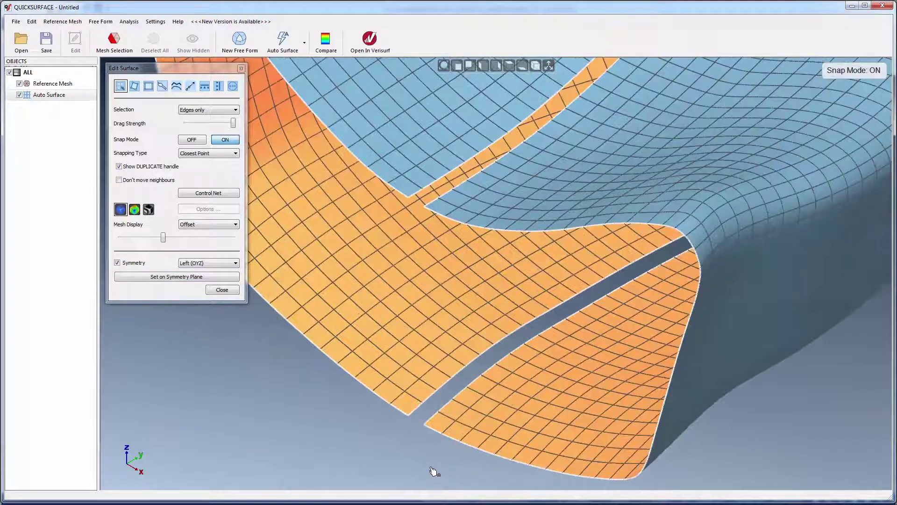
# Select the two slots' boundary edges and snap them onto the symmetry plane.
pyautogui.click(430, 401)
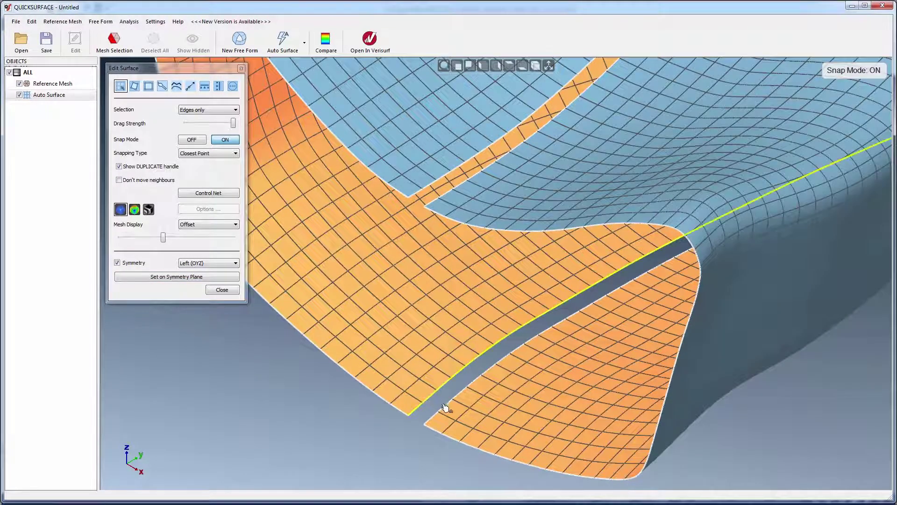
pyautogui.keyDown('shift'); pyautogui.click(444, 407); pyautogui.keyUp('shift')
pyautogui.keyDown('shift'); pyautogui.click(434, 187); pyautogui.keyUp('shift')
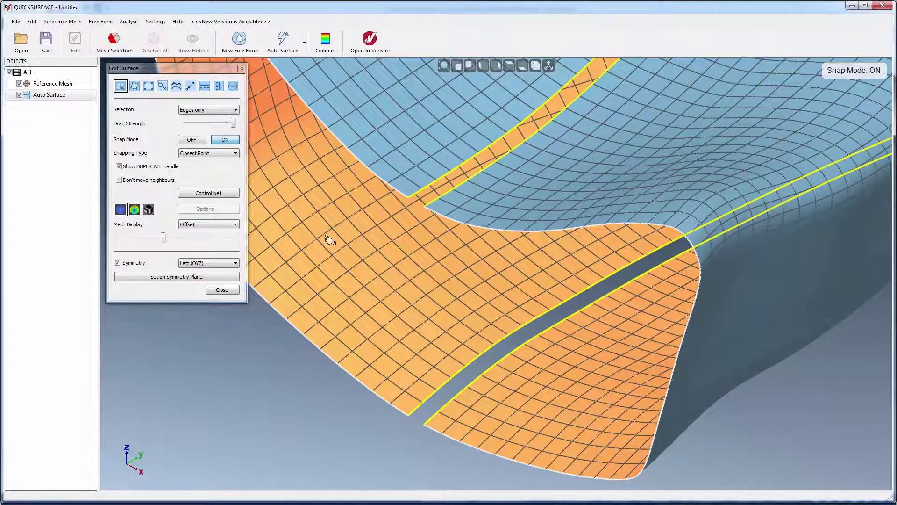
pyautogui.click(228, 279)
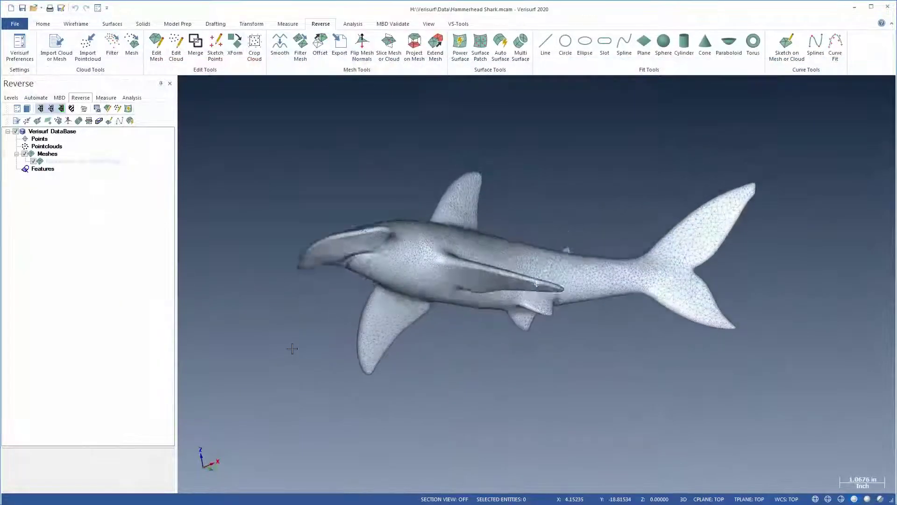
# Orbit the surfaced hammerhead shark through top-down and front-quarter views, then open the sheet part's Auto Surface for editing.
pyautogui.moveTo(292, 348)
pyautogui.mouseDown(button='middle')
pyautogui.moveTo(294, 300)
pyautogui.moveTo(284, 426)
pyautogui.mouseUp(button='middle')
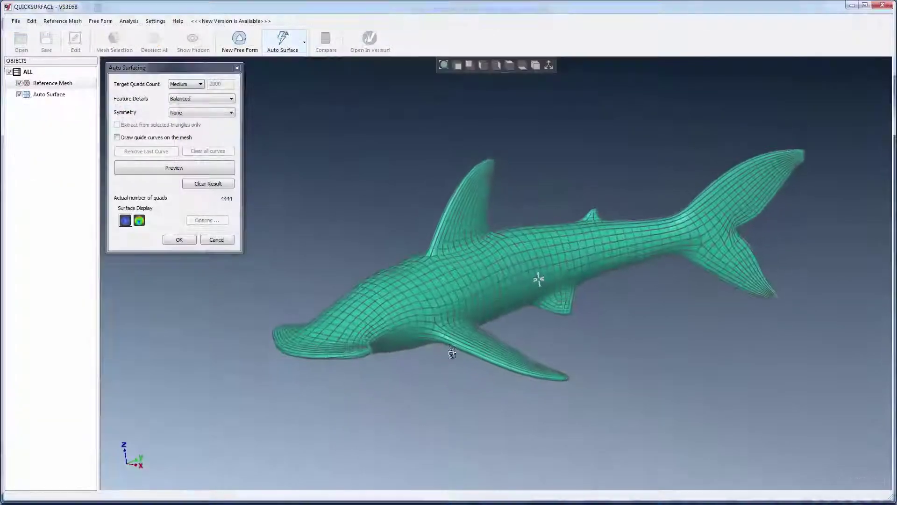
pyautogui.moveTo(537, 280); pyautogui.dragTo(475, 484, button='middle')
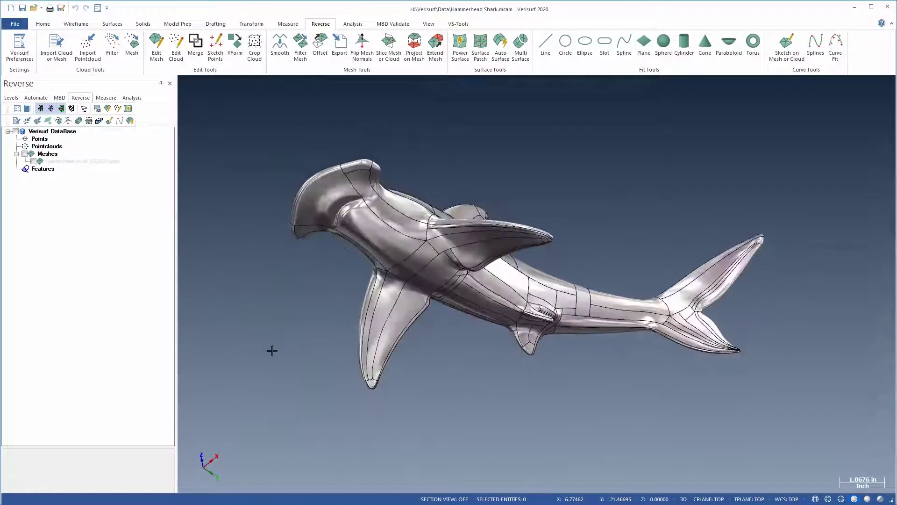
pyautogui.moveTo(272, 350)
pyautogui.mouseDown(button='middle')
pyautogui.moveTo(292, 393)
pyautogui.moveTo(316, 398)
pyautogui.moveTo(472, 382)
pyautogui.moveTo(517, 362)
pyautogui.moveTo(530, 333)
pyautogui.moveTo(526, 274)
pyautogui.mouseUp(button='middle')
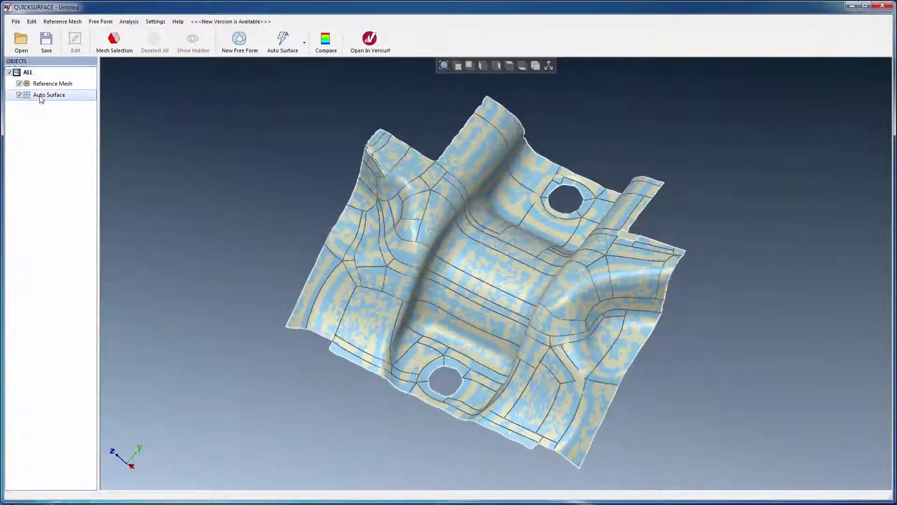
pyautogui.doubleClick(41, 96)
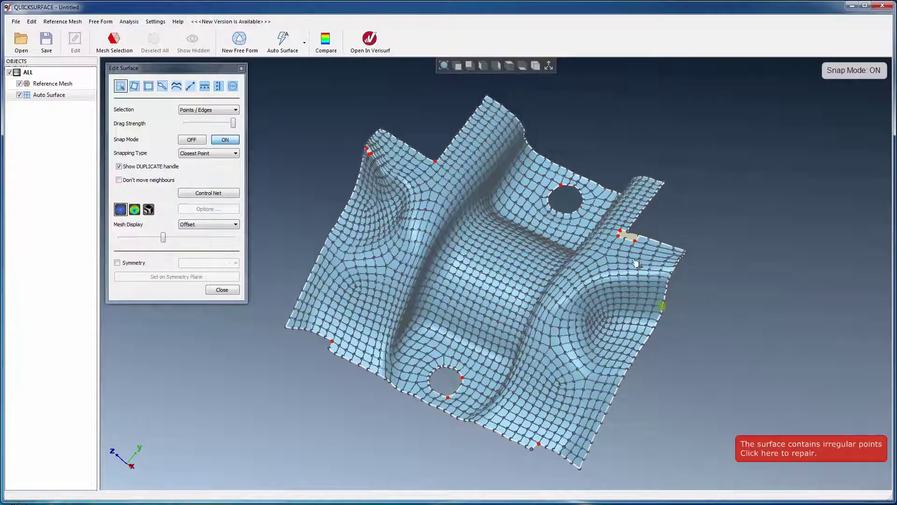
# Merge the two small boundary gaps onto their neighbouring surface edges.
pyautogui.scroll(3, 629, 239)
pyautogui.scroll(4, 629, 239)
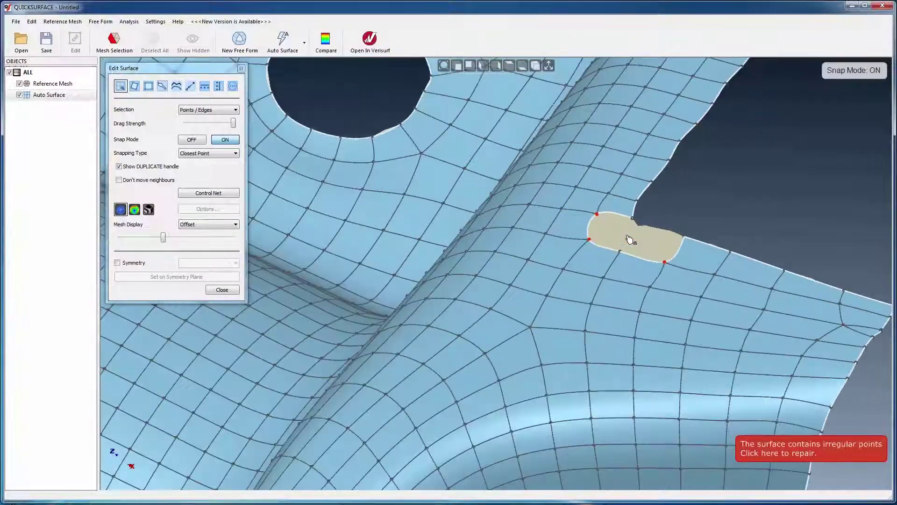
pyautogui.moveTo(602, 252); pyautogui.dragTo(617, 215)
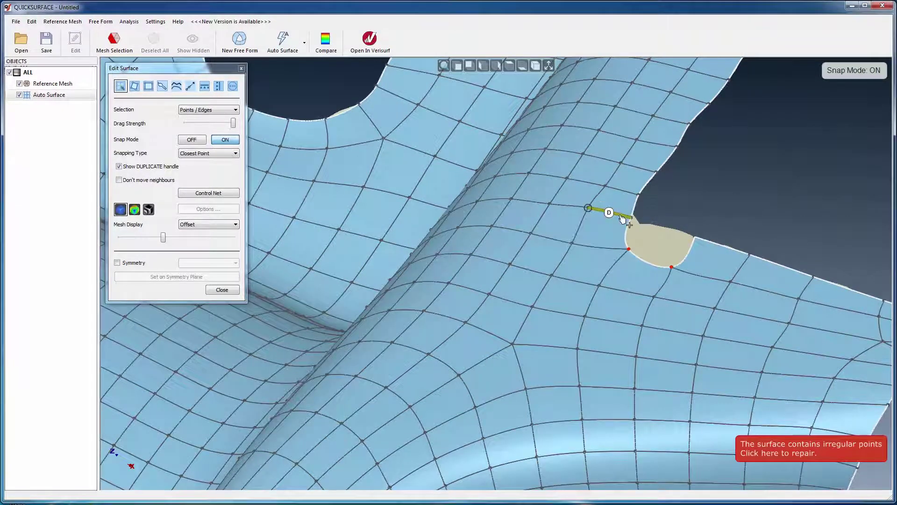
pyautogui.moveTo(685, 256); pyautogui.dragTo(626, 236)
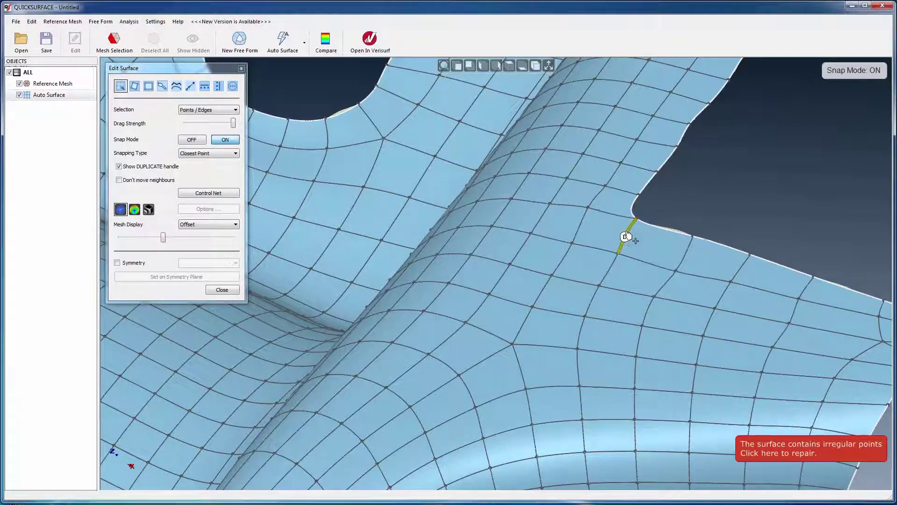
# Split the rim edge and close the teardrop-shaped gap onto the neighbouring edge.
pyautogui.press('a')
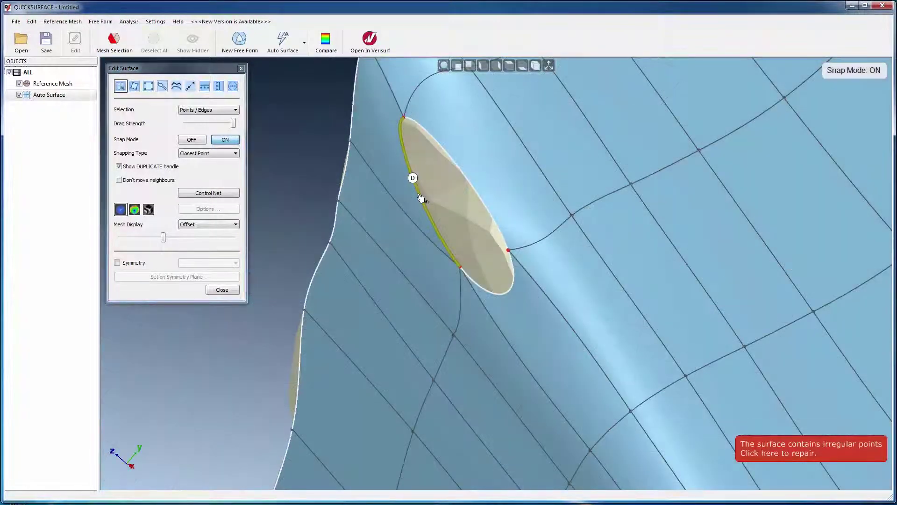
pyautogui.rightClick(420, 195)
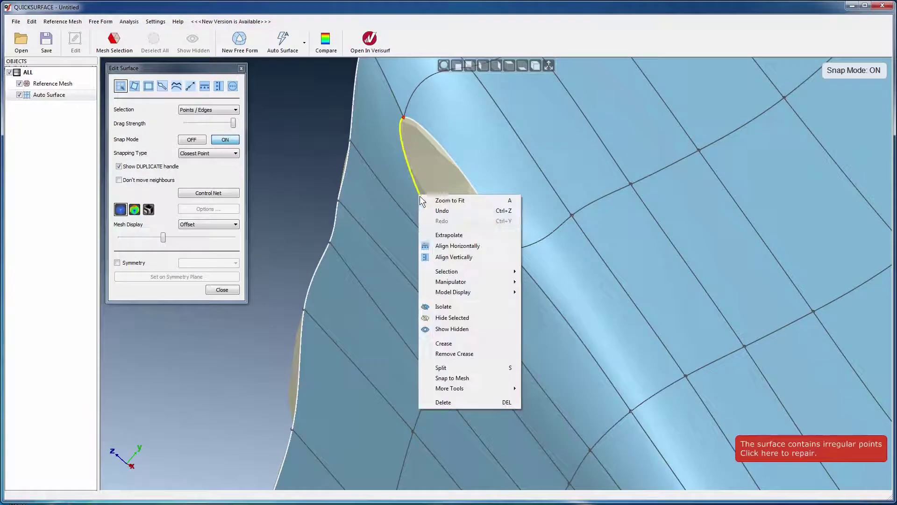
pyautogui.click(443, 367)
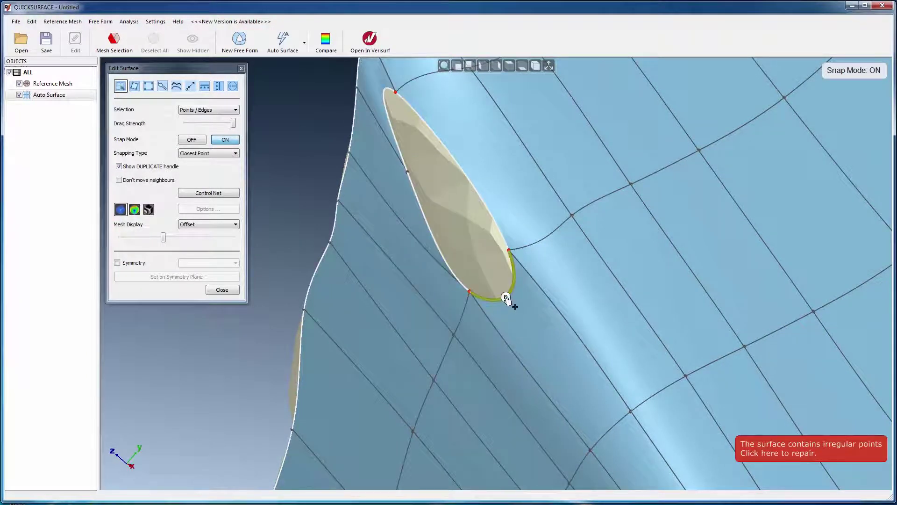
pyautogui.moveTo(477, 241); pyautogui.dragTo(392, 122)
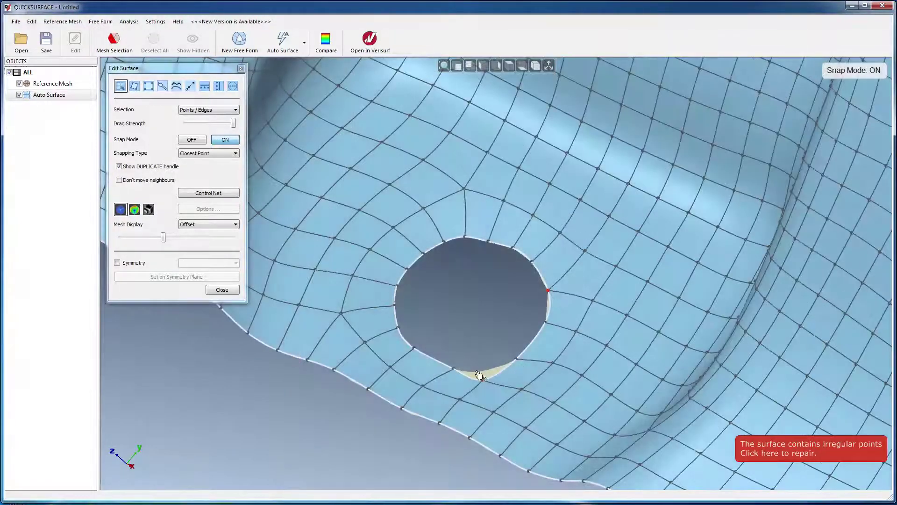
# Snap the hole's boundary points onto the hole edge to round it off.
pyautogui.moveTo(484, 381); pyautogui.dragTo(485, 361)
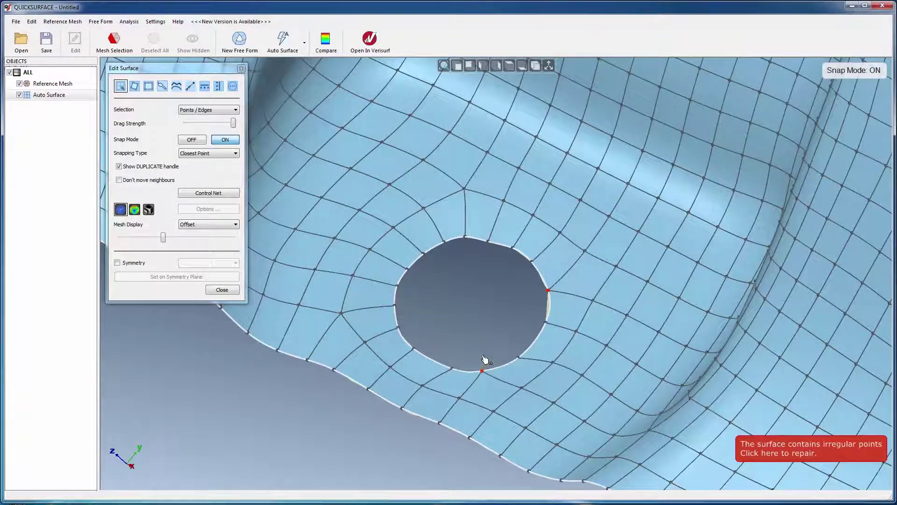
pyautogui.click(547, 292)
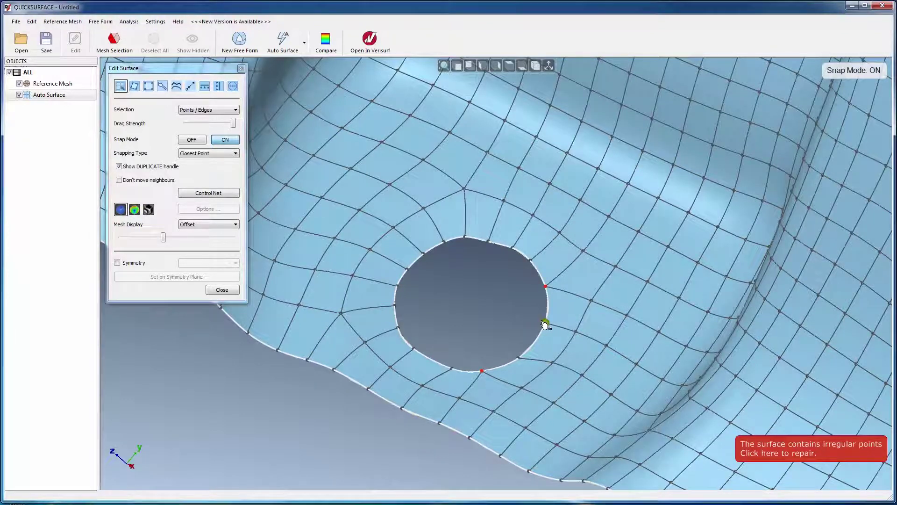
pyautogui.click(533, 323)
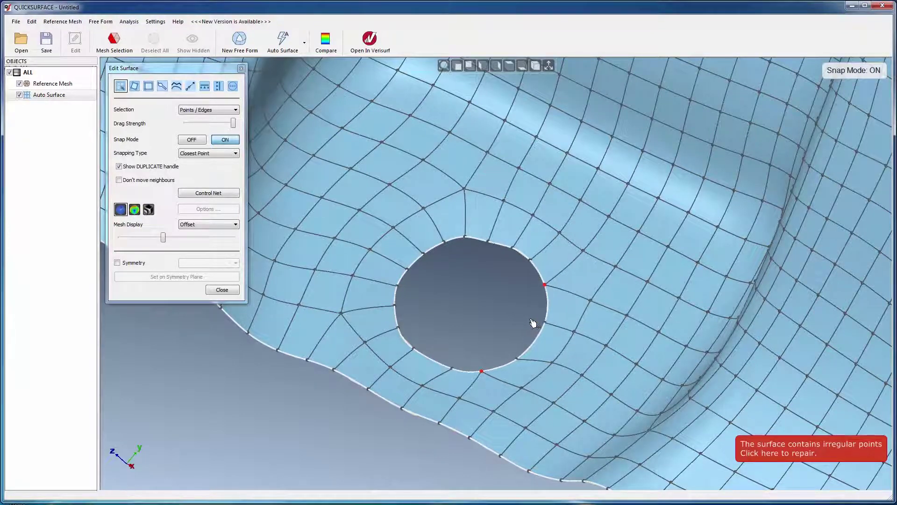
# Crease the outer corner edge and close the corner gap onto the boundary edge.
pyautogui.moveTo(533, 322); pyautogui.dragTo(643, 251, button='right')
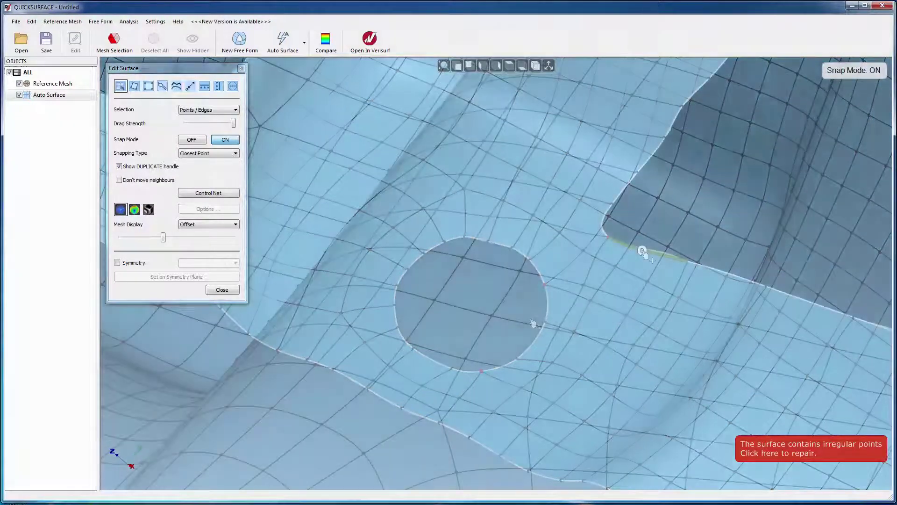
pyautogui.scroll(5, 644, 251)
pyautogui.rightClick(645, 252)
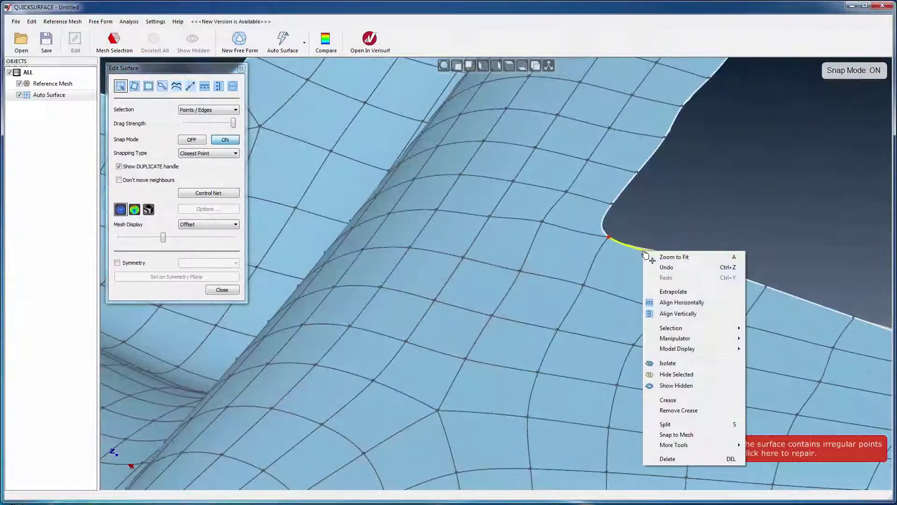
pyautogui.click(667, 400)
pyautogui.click(588, 242)
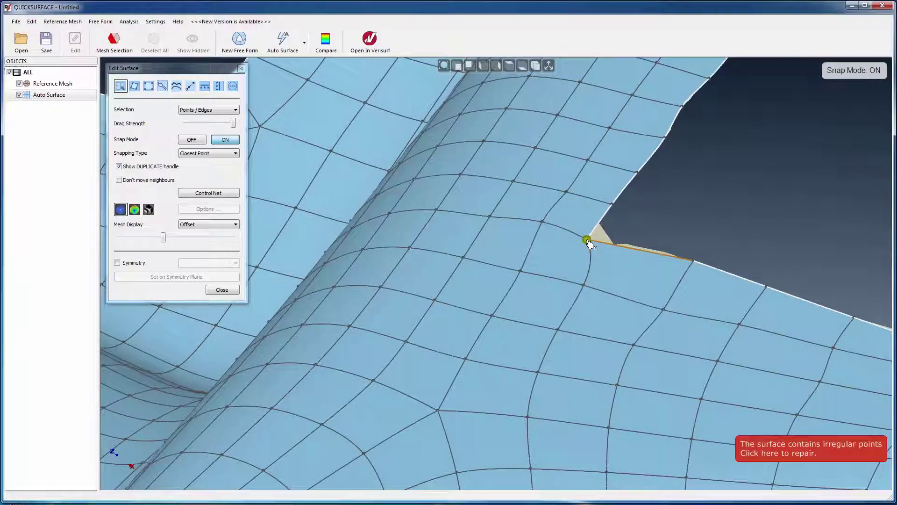
pyautogui.moveTo(597, 241); pyautogui.dragTo(612, 236)
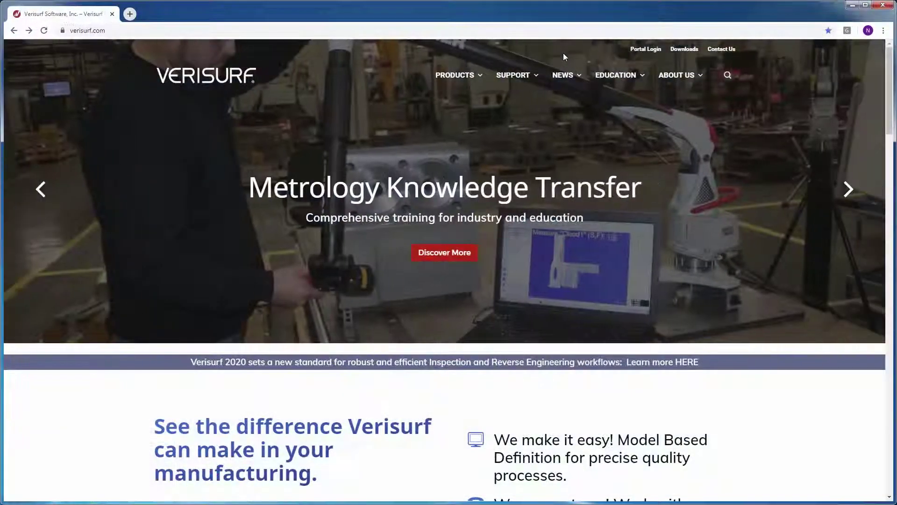
# Open the Verisurf YouTube channel via Videos under the verisurf.com NEWS menu.
pyautogui.moveTo(563, 75)
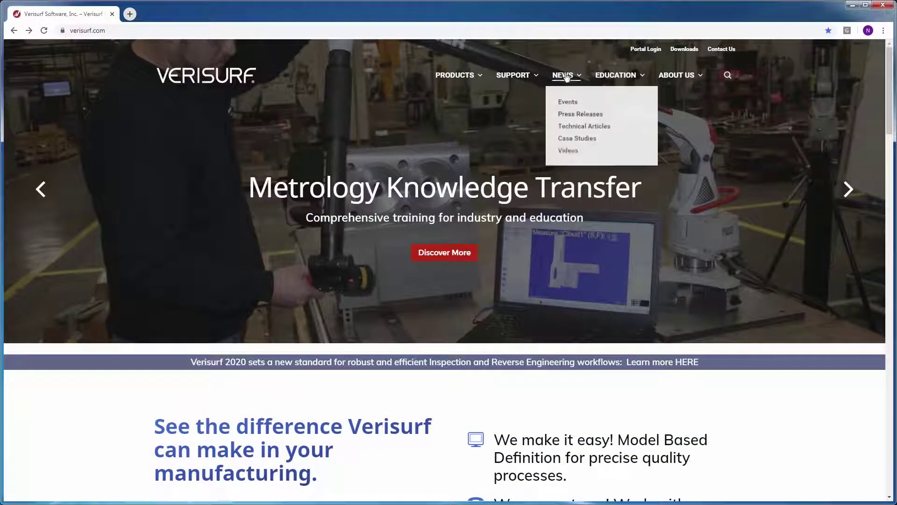
pyautogui.click(574, 150)
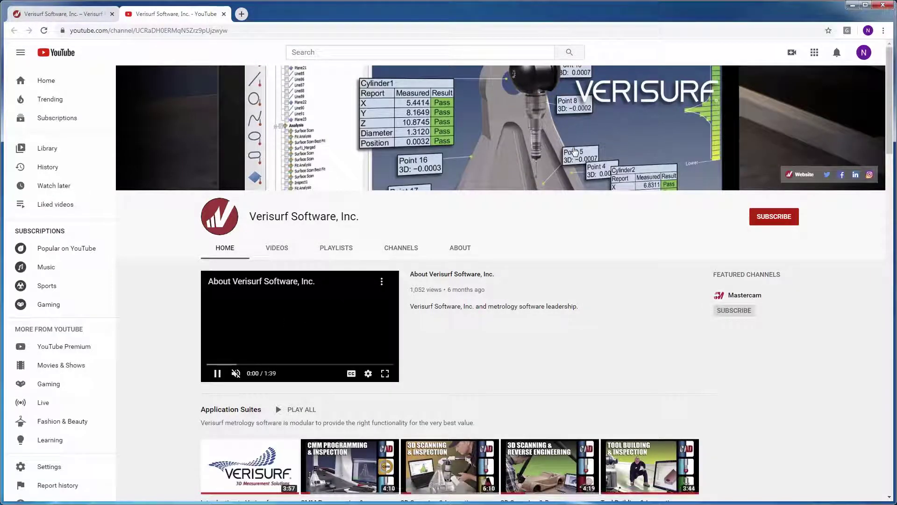